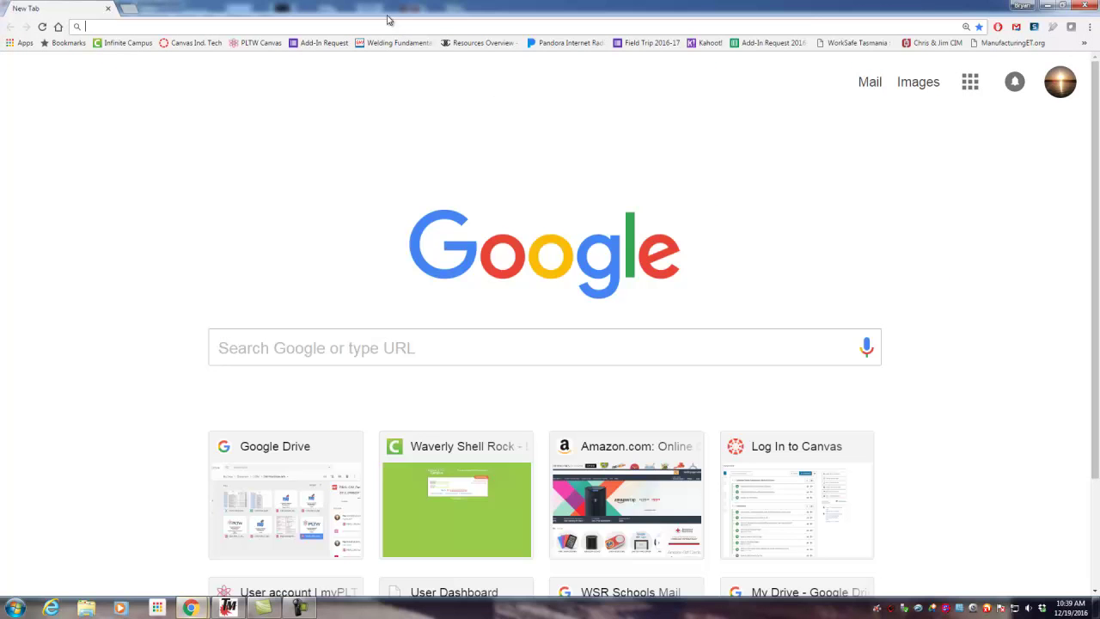
# Search Google for 'snapon' and switch to the image results.
pyautogui.click(292, 345)
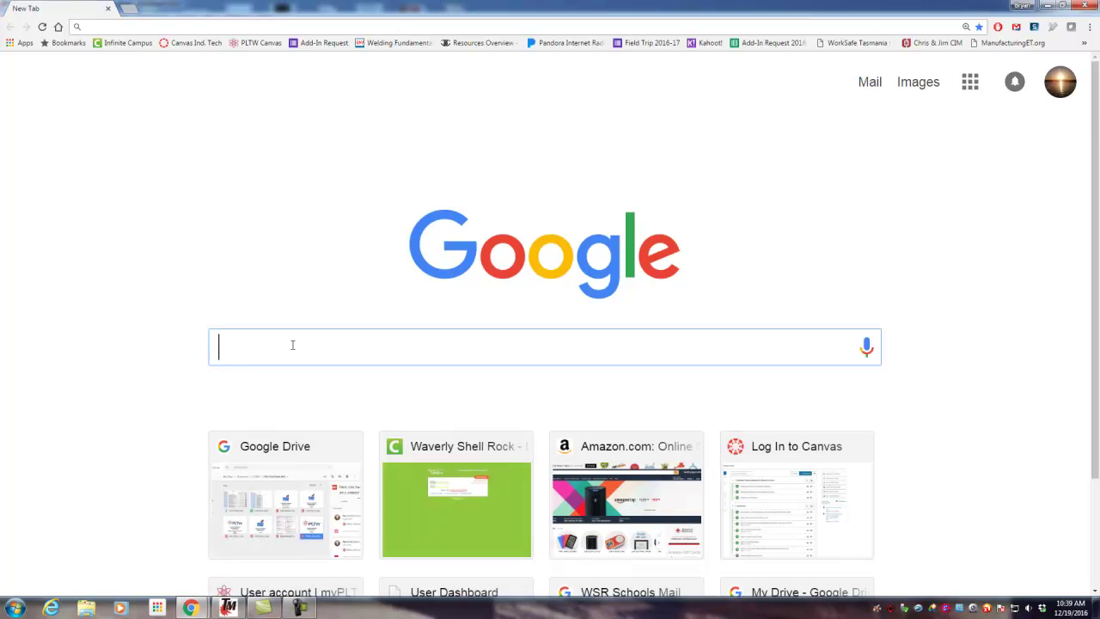
pyautogui.write('snapon')
pyautogui.press('Return')
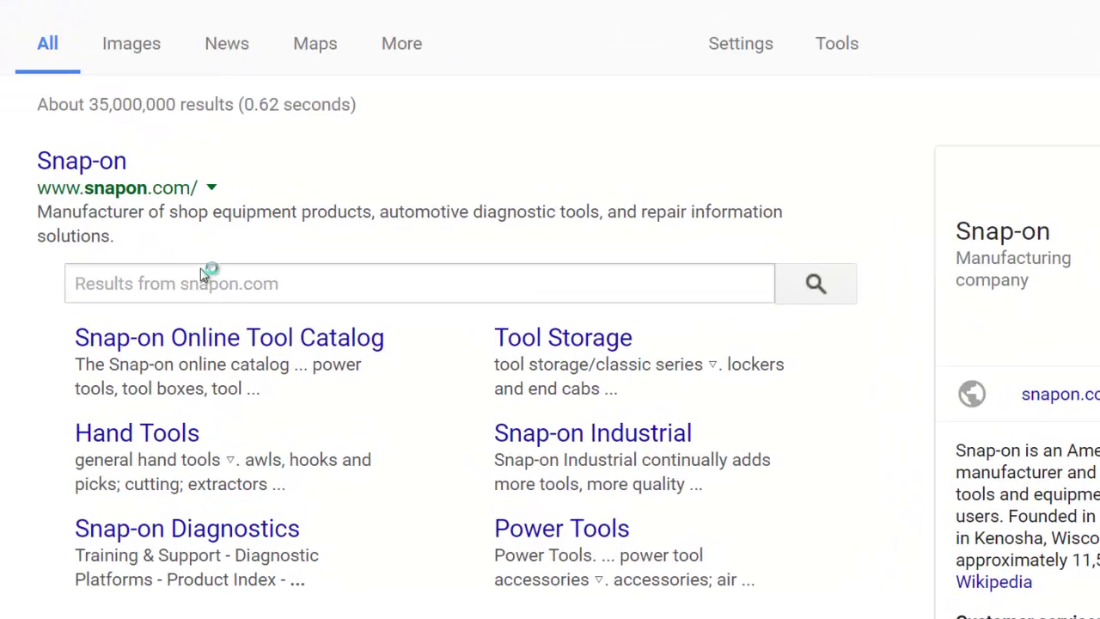
pyautogui.click(132, 47)
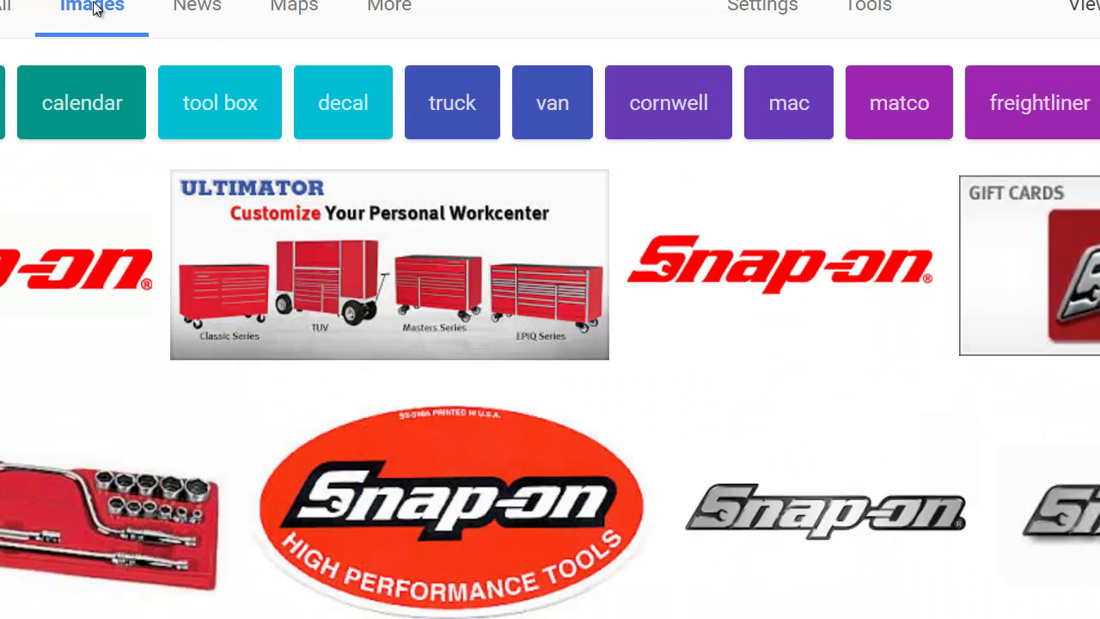
# Save the red Snap-on logo image to the Desktop as a GIF.
pyautogui.click(6, 273)
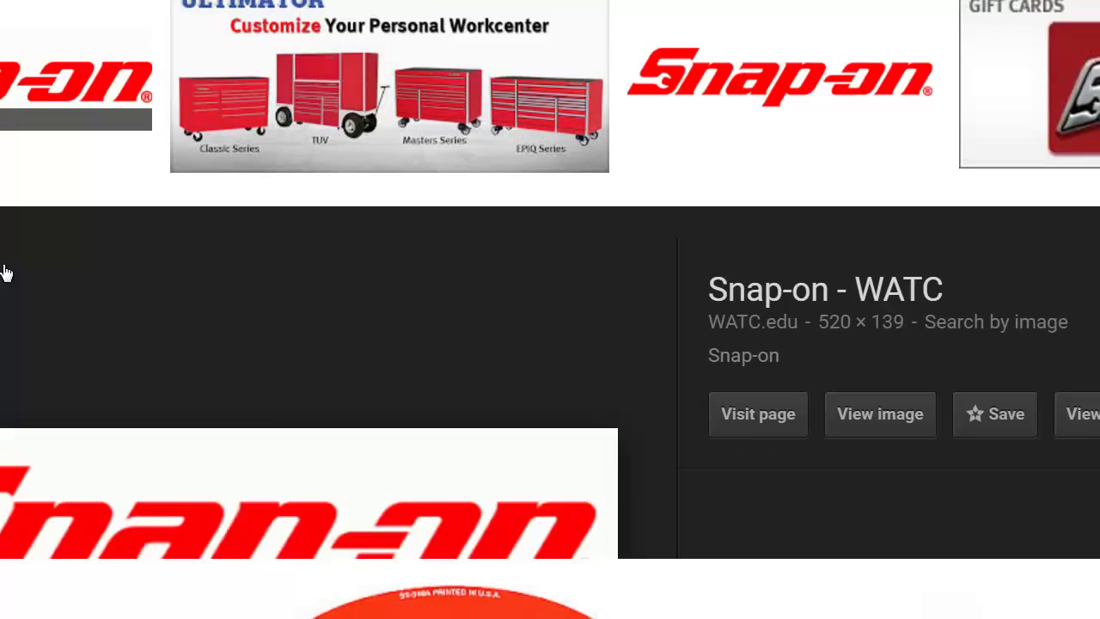
pyautogui.rightClick(141, 378)
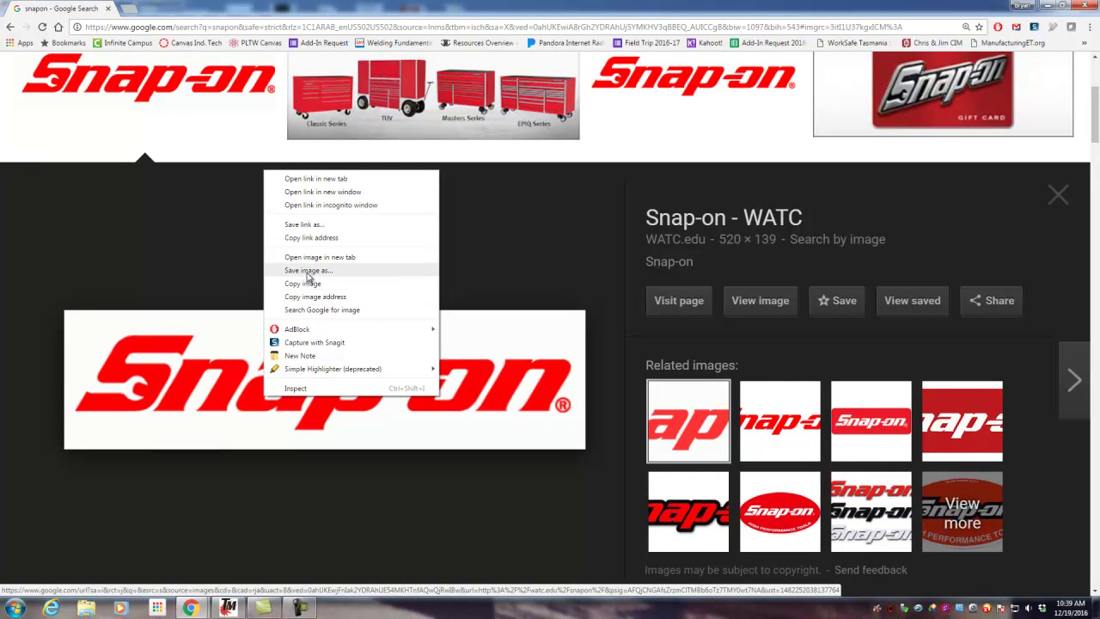
pyautogui.click(313, 265)
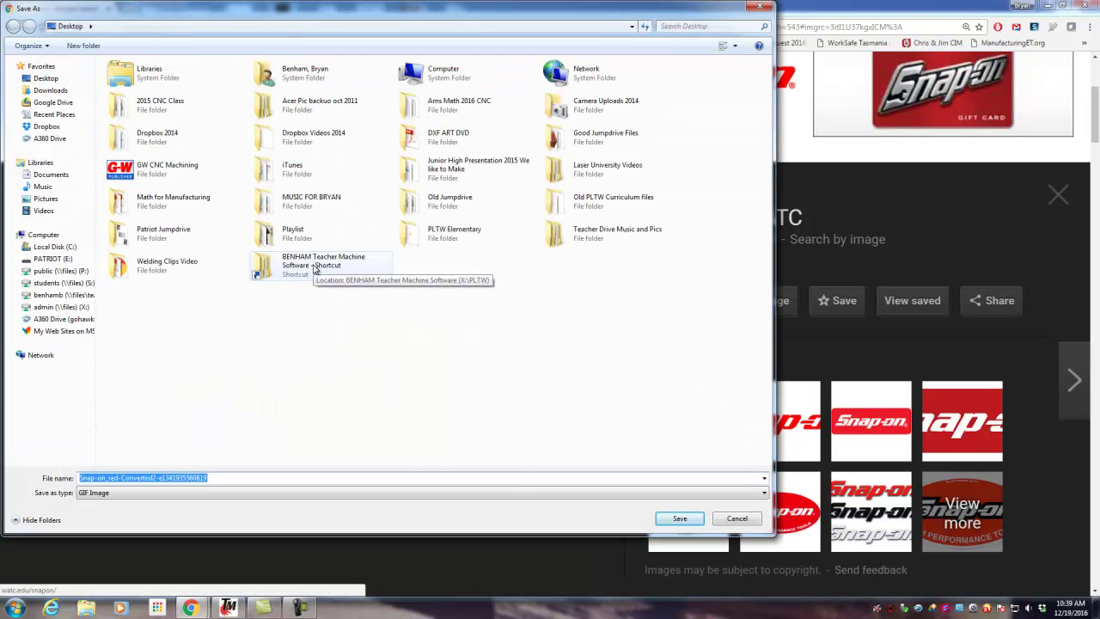
pyautogui.click(680, 518)
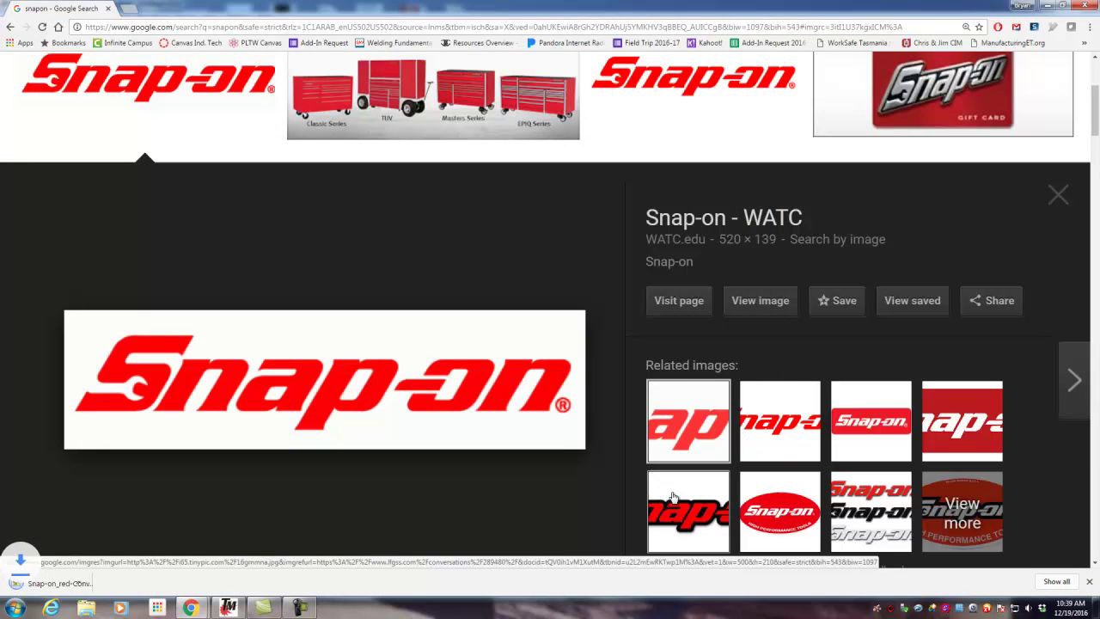
# Minimize Chrome and start Torchmate's Scan and Trace Wizard, advancing to the image file step.
pyautogui.click(1046, 6)
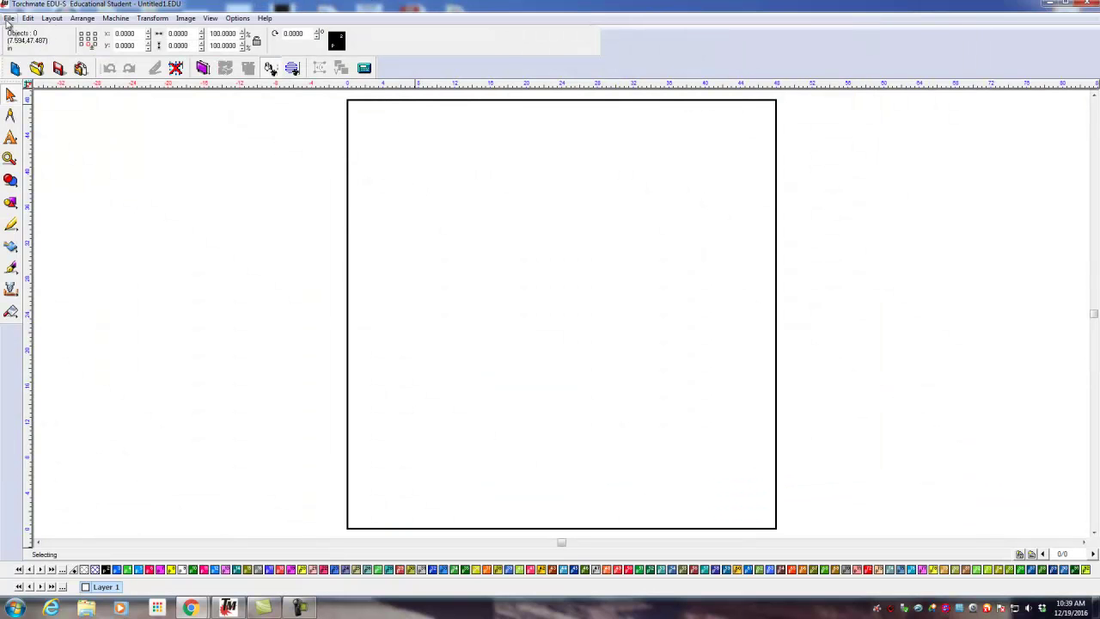
pyautogui.click(9, 18)
pyautogui.moveTo(44, 154)
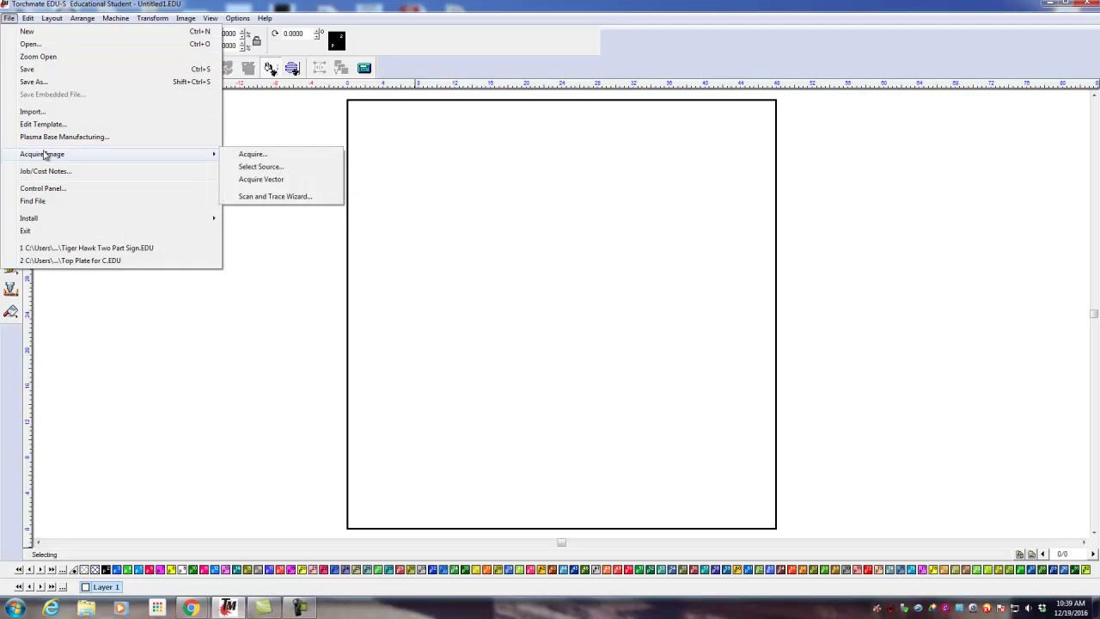
pyautogui.click(275, 196)
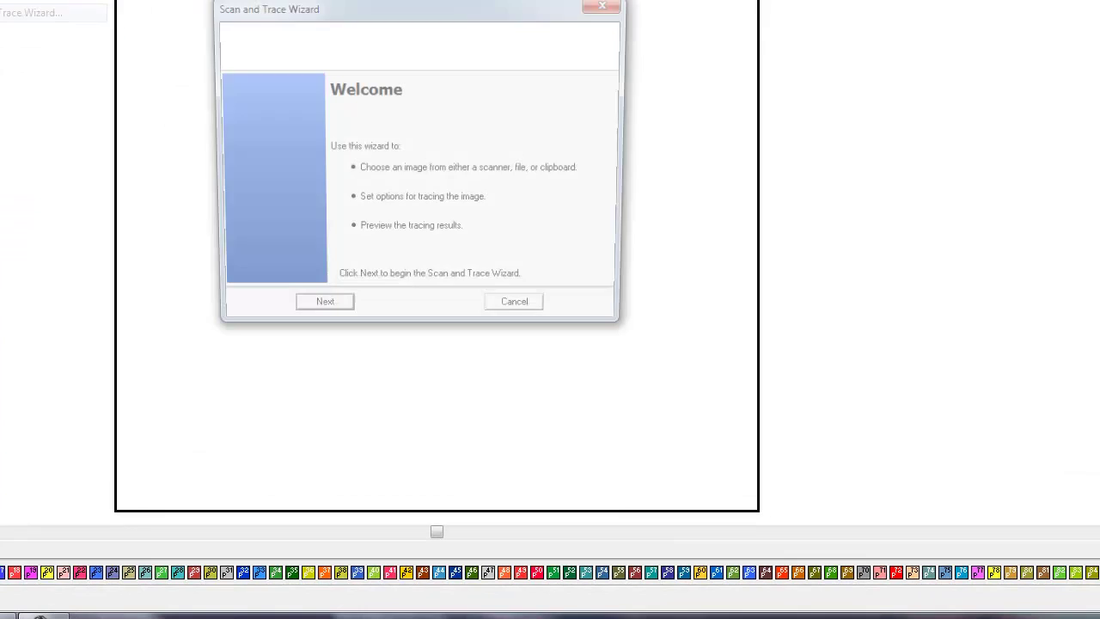
pyautogui.click(318, 315)
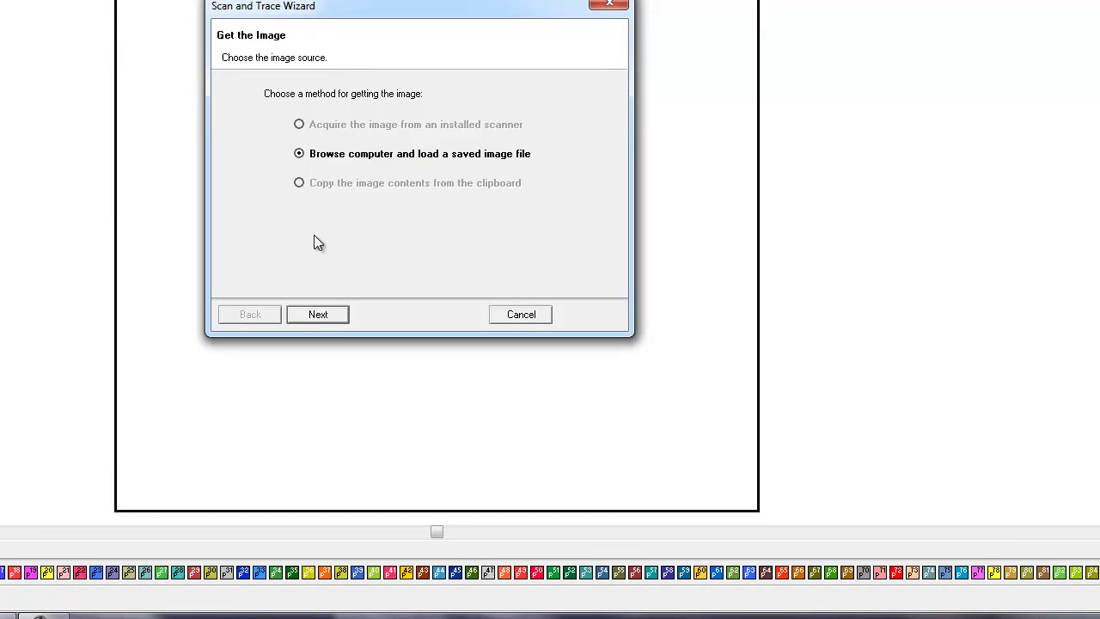
pyautogui.click(318, 314)
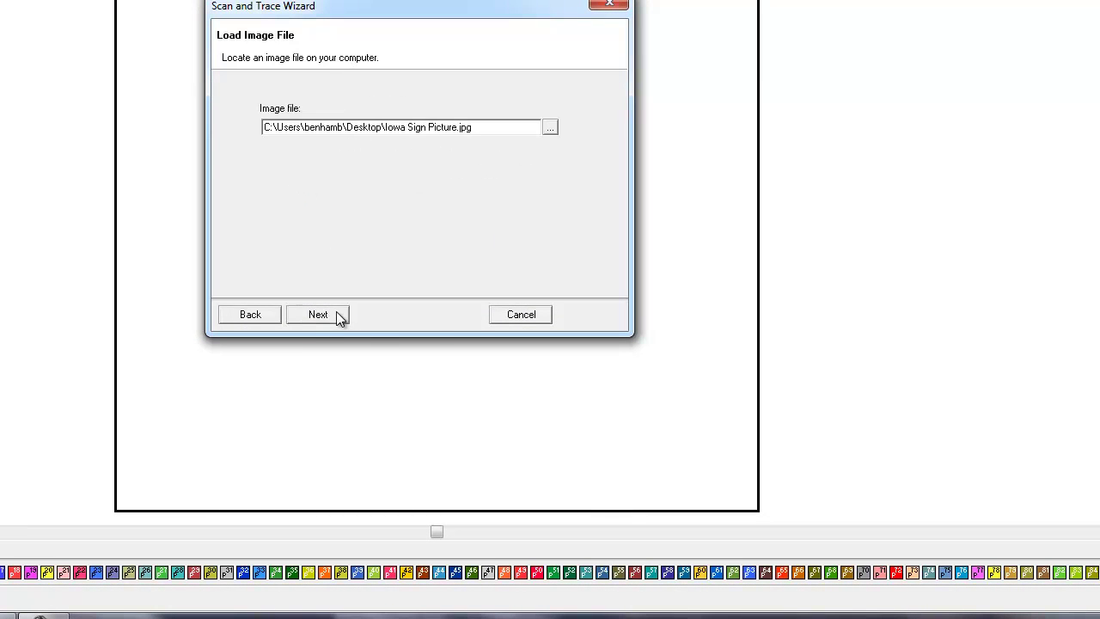
# Load the Snap-on GIF from the Desktop as the wizard's source image.
pyautogui.click(550, 128)
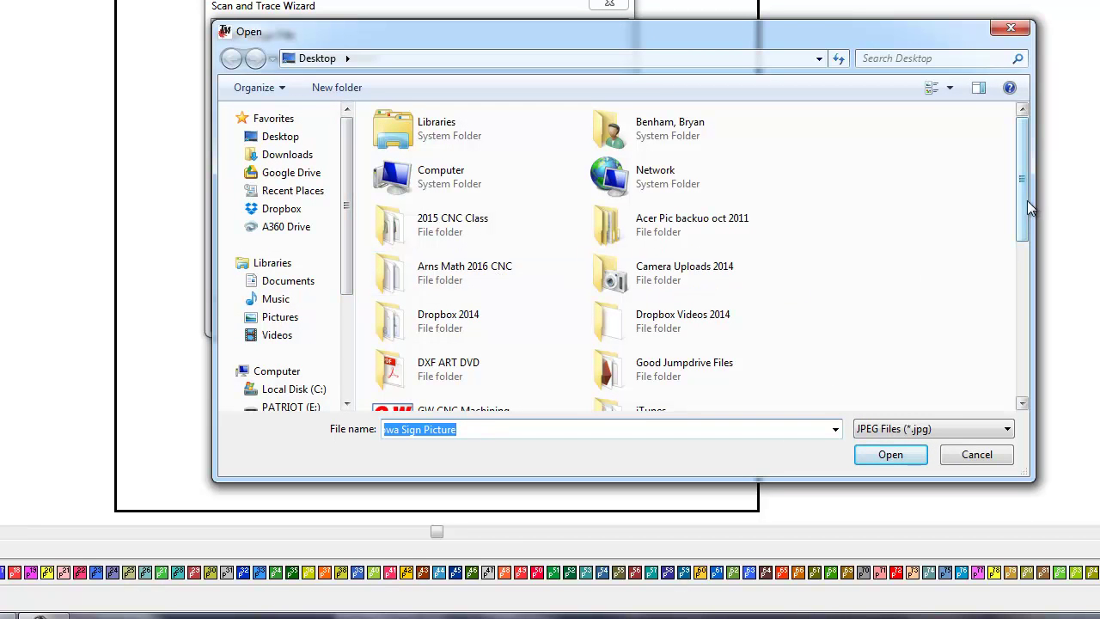
pyautogui.click(958, 430)
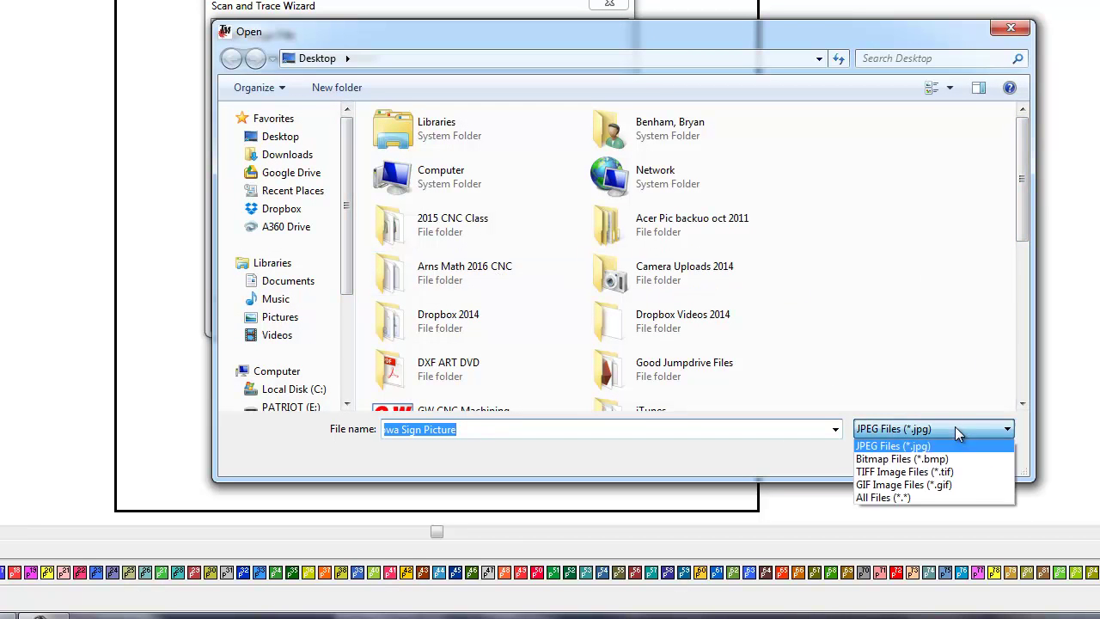
pyautogui.click(922, 484)
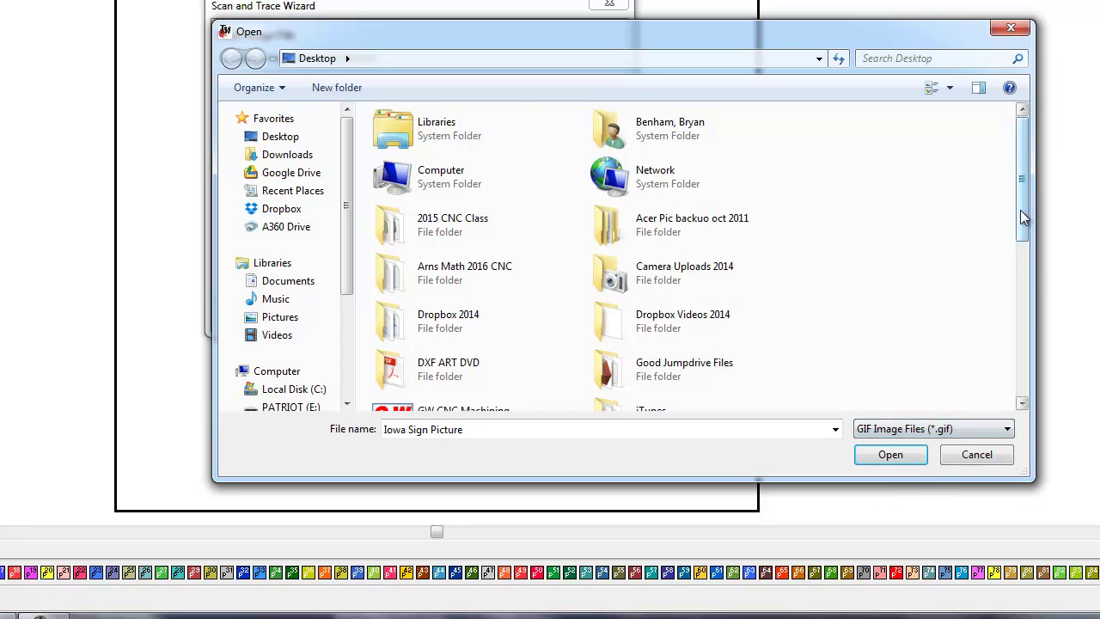
pyautogui.moveTo(1020, 210); pyautogui.dragTo(1027, 376)
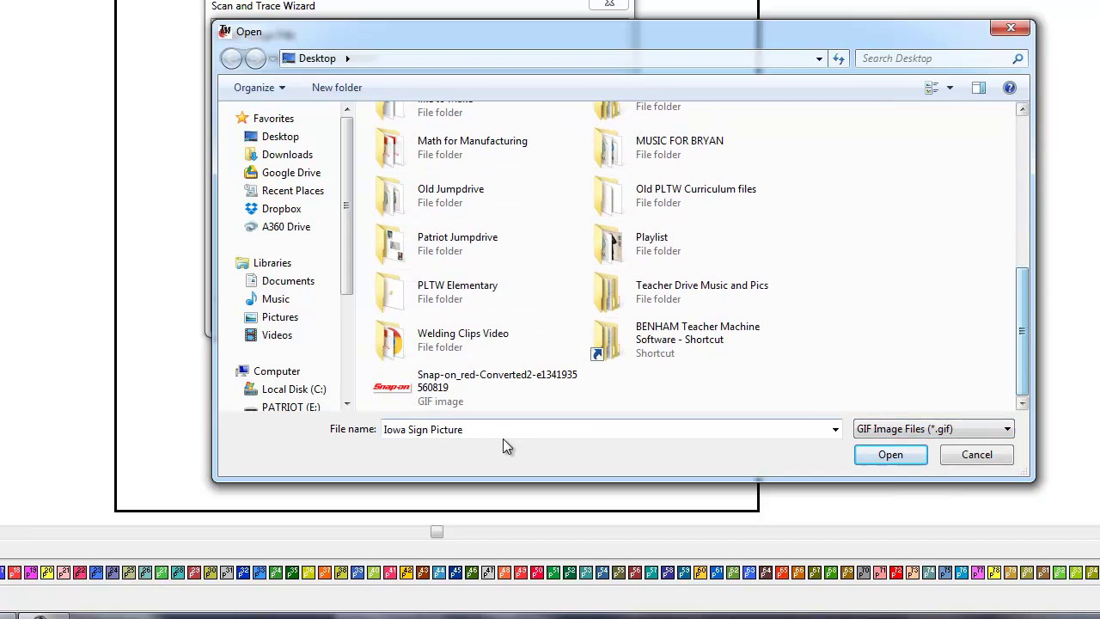
pyautogui.click(460, 403)
pyautogui.click(891, 455)
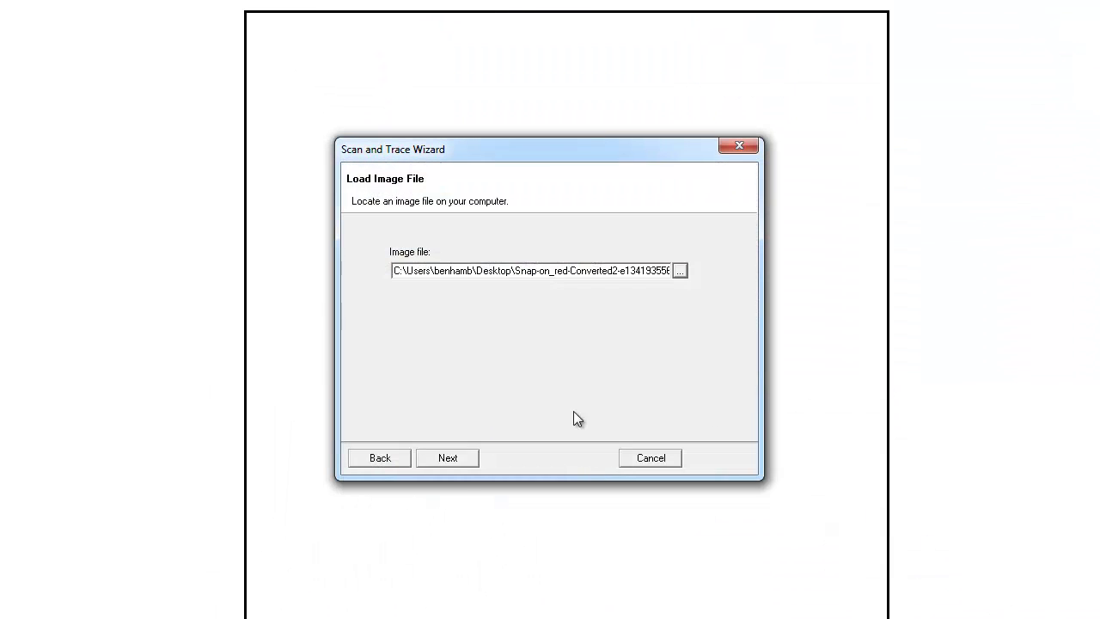
# Adjust the white threshold until the logo shows as solid black monochrome.
pyautogui.click(458, 457)
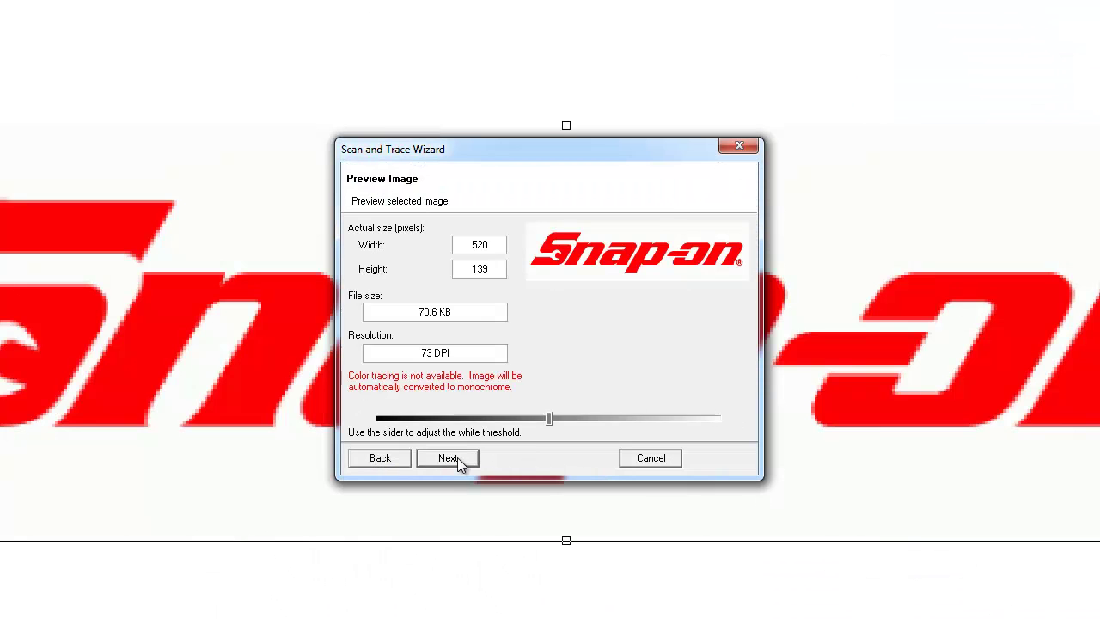
pyautogui.moveTo(548, 419); pyautogui.dragTo(518, 419)
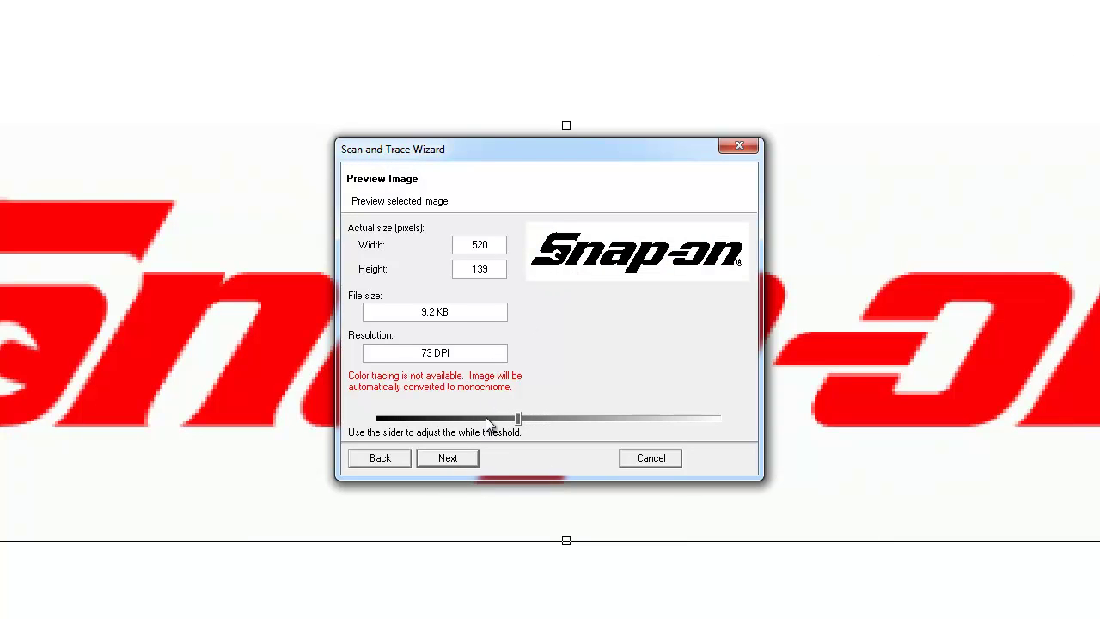
pyautogui.click(534, 419)
pyautogui.moveTo(681, 418); pyautogui.dragTo(499, 429)
pyautogui.click(416, 420)
pyautogui.click(502, 418)
# Choose the LOGO-Complex with Detail trace preset.
pyautogui.click(473, 458)
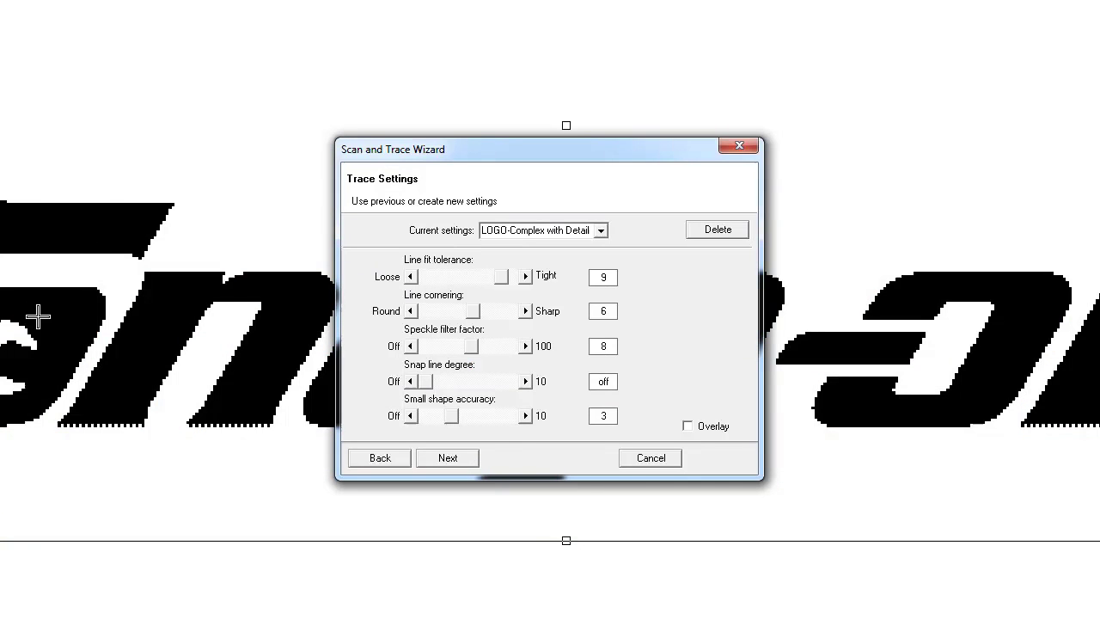
pyautogui.click(601, 231)
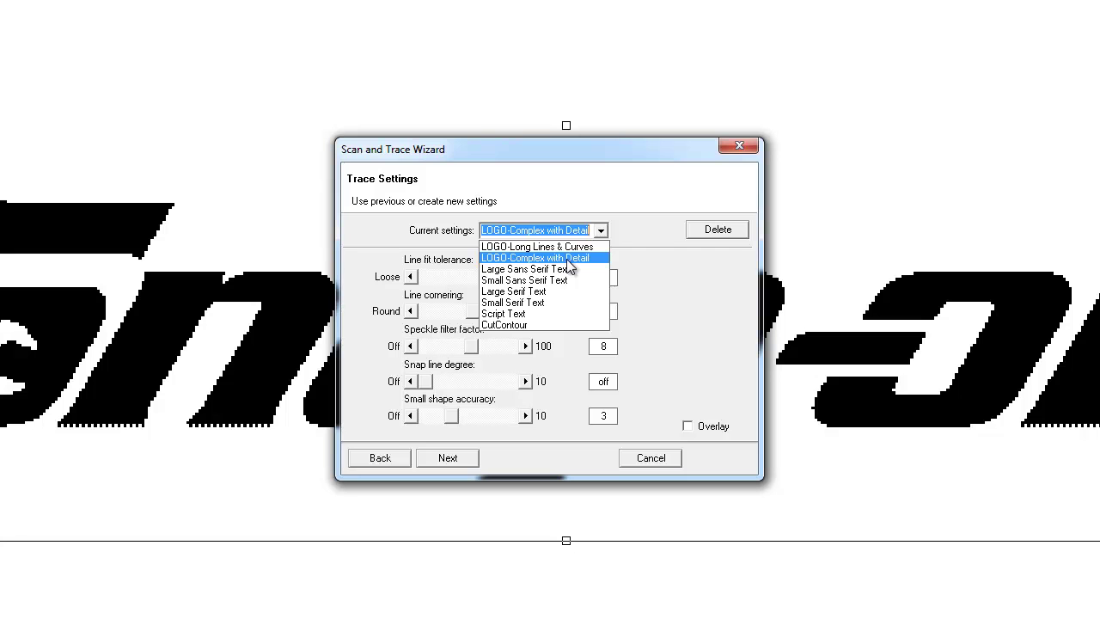
pyautogui.click(567, 258)
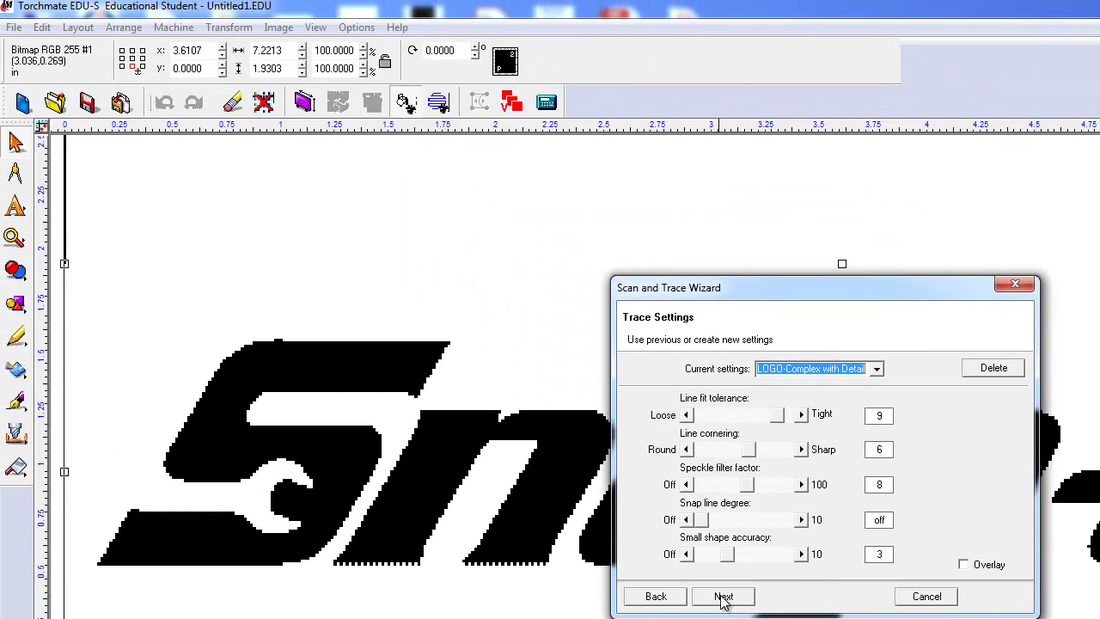
# Trace the logo into vector outlines and accept the result.
pyautogui.click(695, 580)
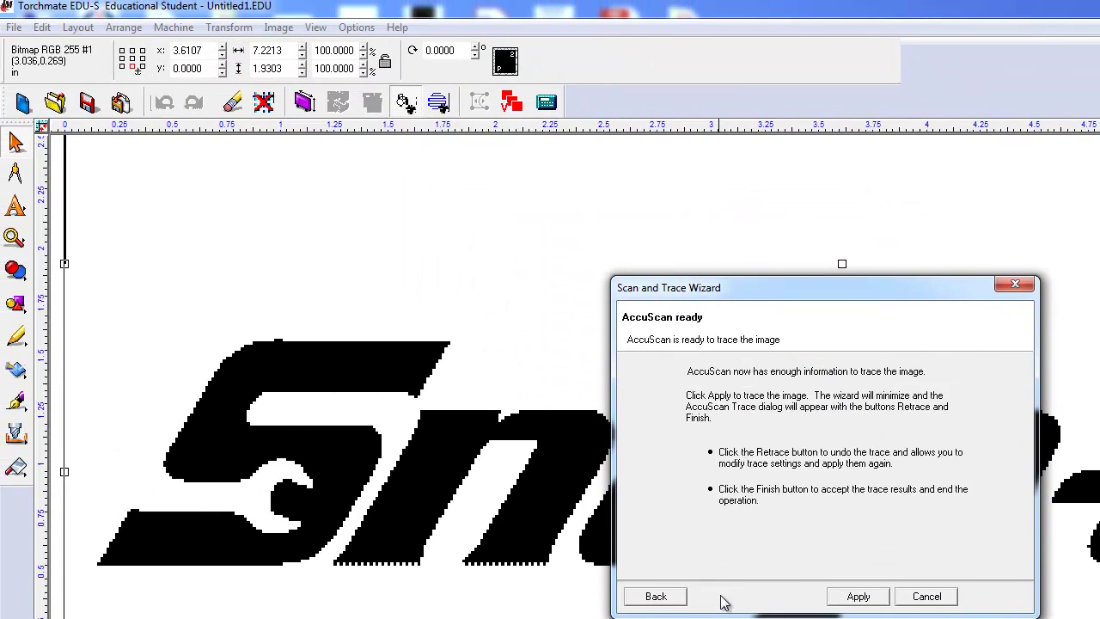
pyautogui.click(848, 597)
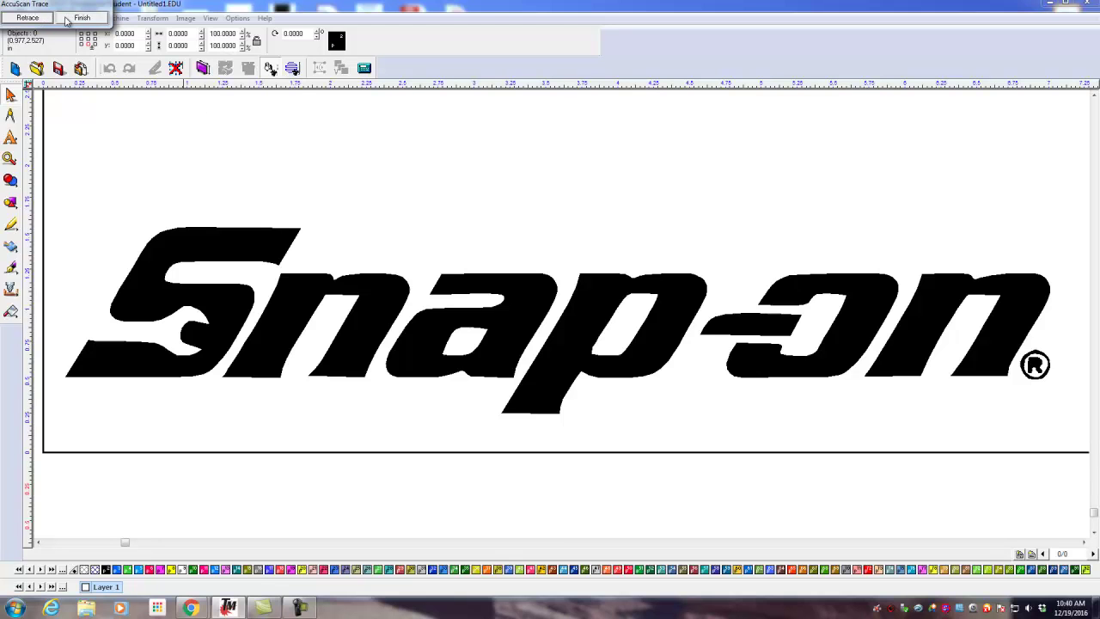
pyautogui.click(69, 21)
# Zoom to frame the traced logo and select it as Group #1.
pyautogui.scroll(4, 370, 534)
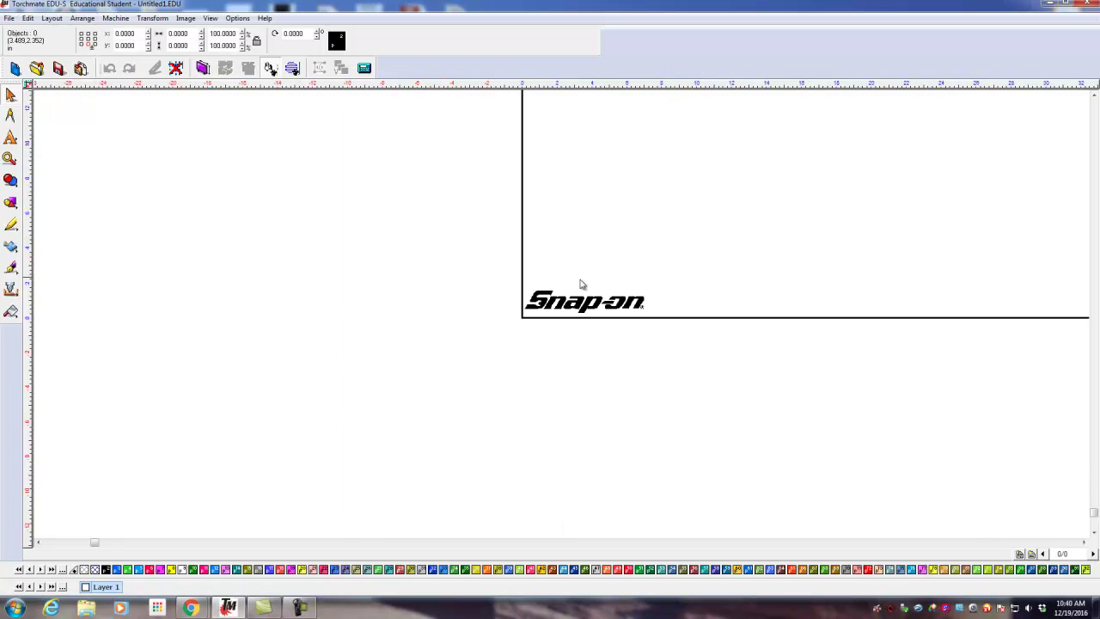
pyautogui.scroll(2, 558, 309)
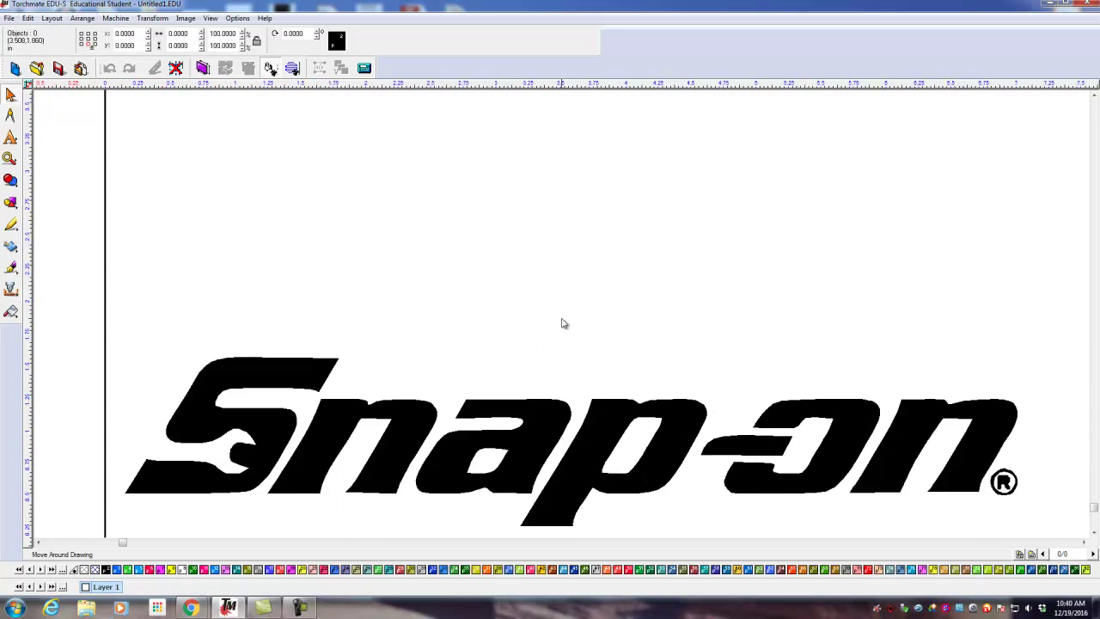
pyautogui.scroll(2, 550, 284)
pyautogui.scroll(-3, 576, 361)
pyautogui.scroll(-2, 563, 320)
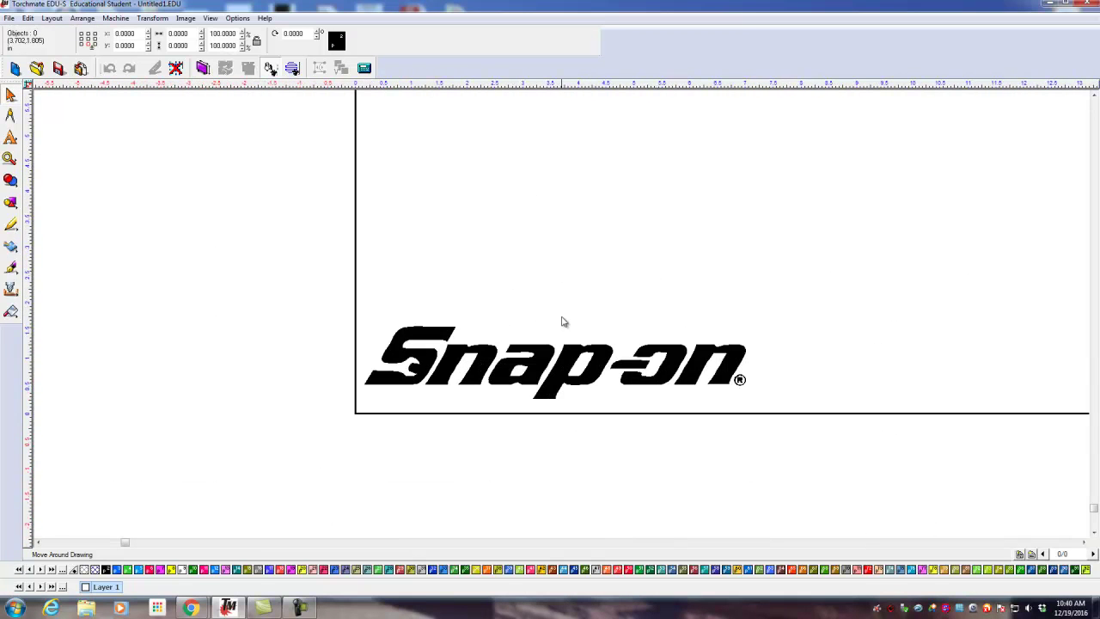
pyautogui.click(560, 369)
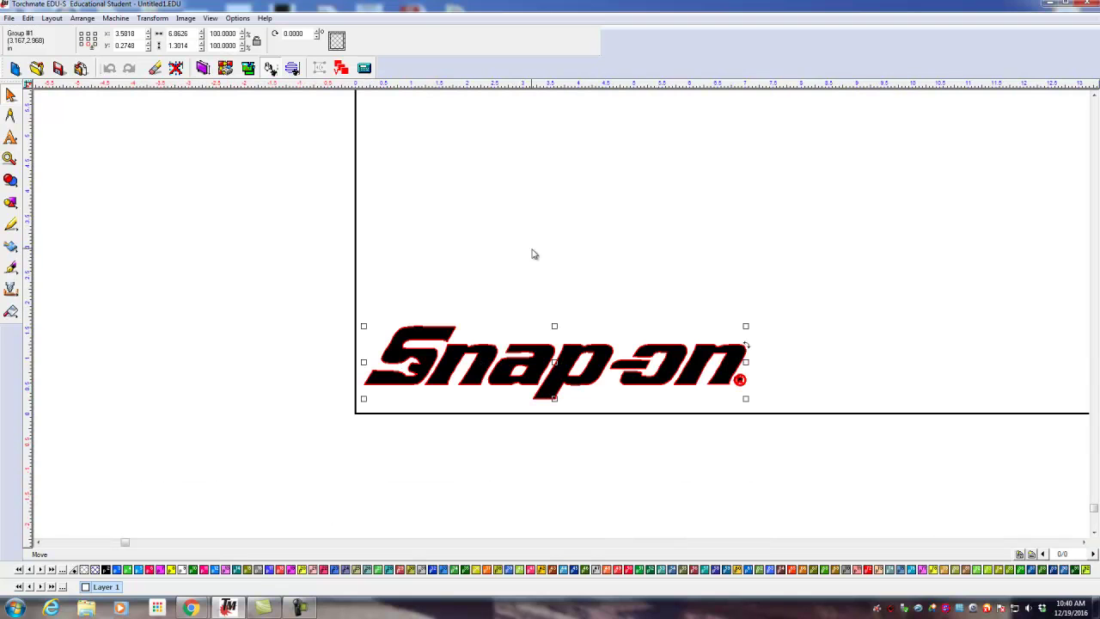
# Break the logo group into separate paths and check the p and dash-o pieces.
pyautogui.click(82, 19)
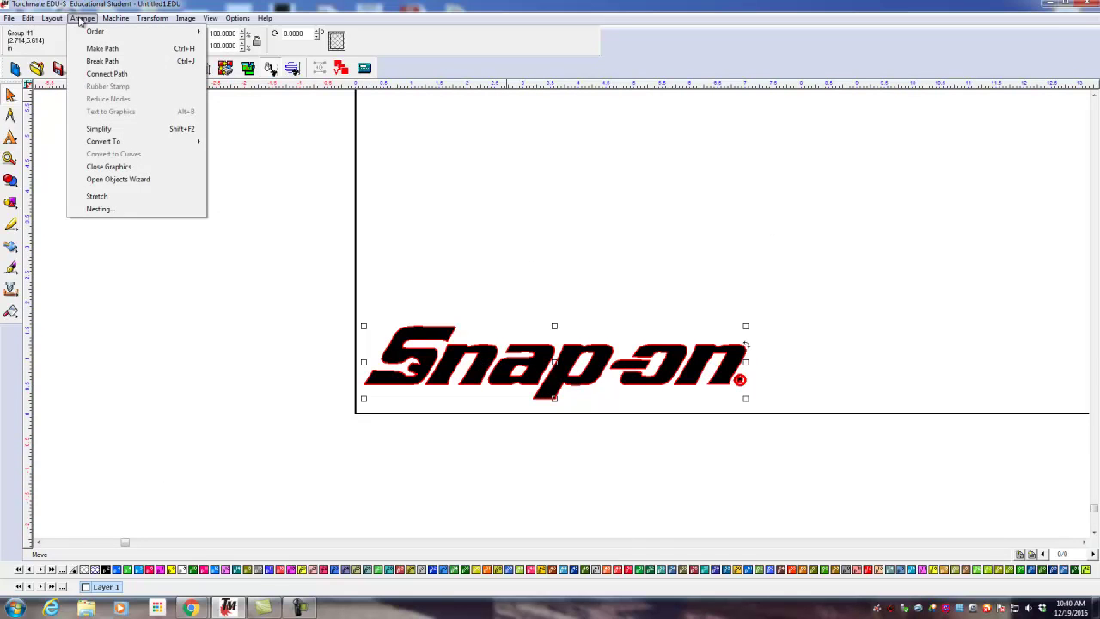
pyautogui.click(101, 61)
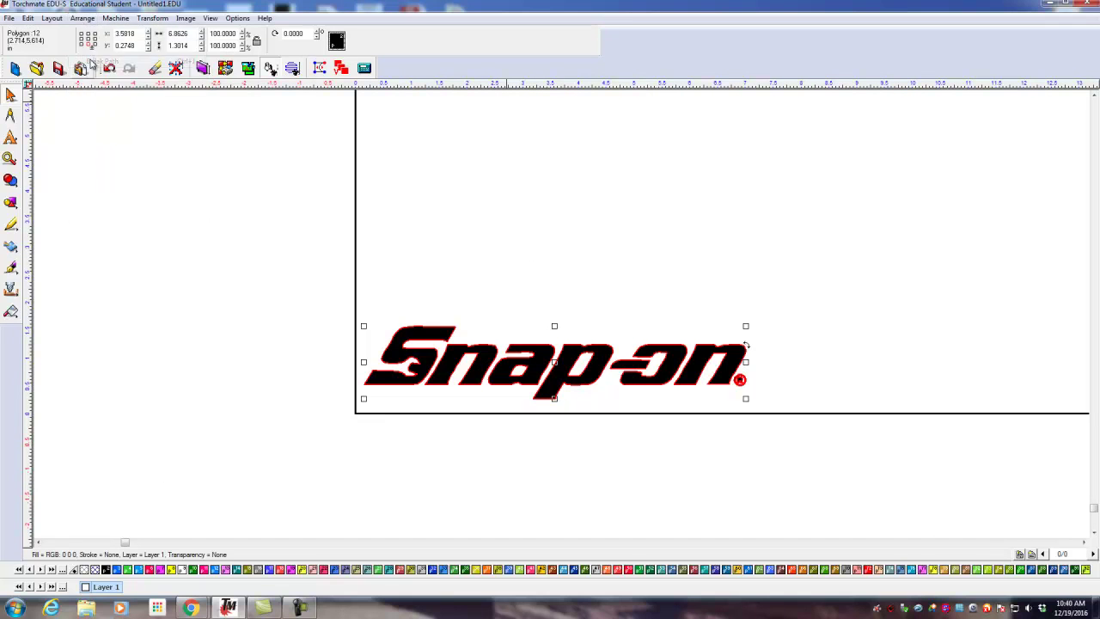
pyautogui.click(555, 447)
pyautogui.click(554, 387)
pyautogui.click(639, 375)
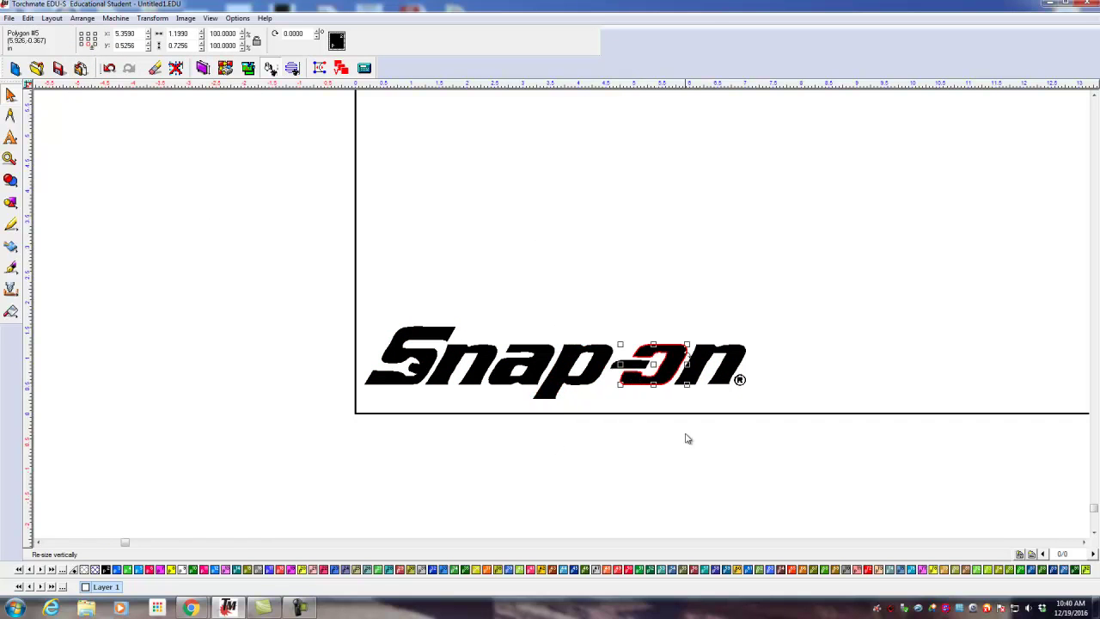
pyautogui.click(687, 438)
# Delete the ® symbol beside the n.
pyautogui.scroll(3, 740, 398)
pyautogui.moveTo(622, 312); pyautogui.dragTo(549, 254)
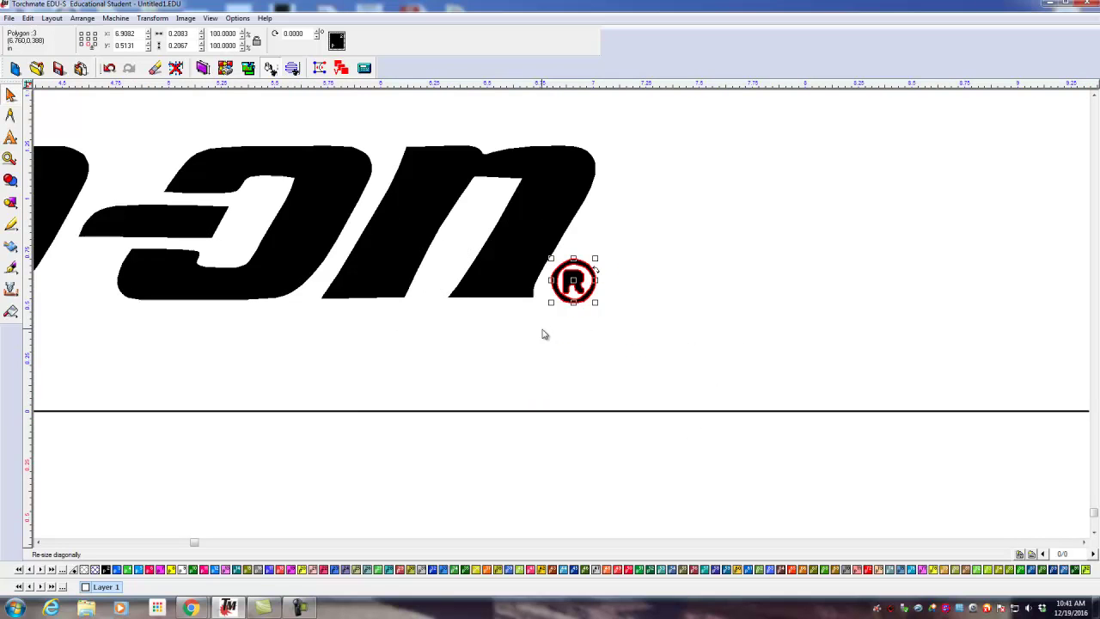
pyautogui.press('Delete')
pyautogui.scroll(-4, 563, 317)
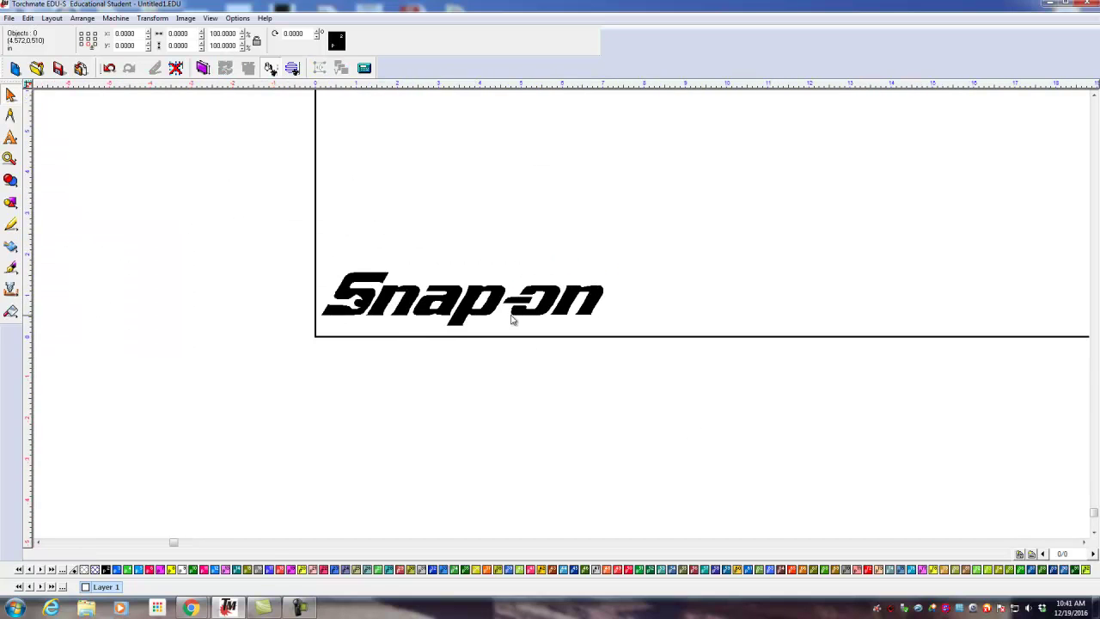
pyautogui.scroll(3, 562, 317)
pyautogui.scroll(-2, 562, 315)
pyautogui.scroll(1, 563, 315)
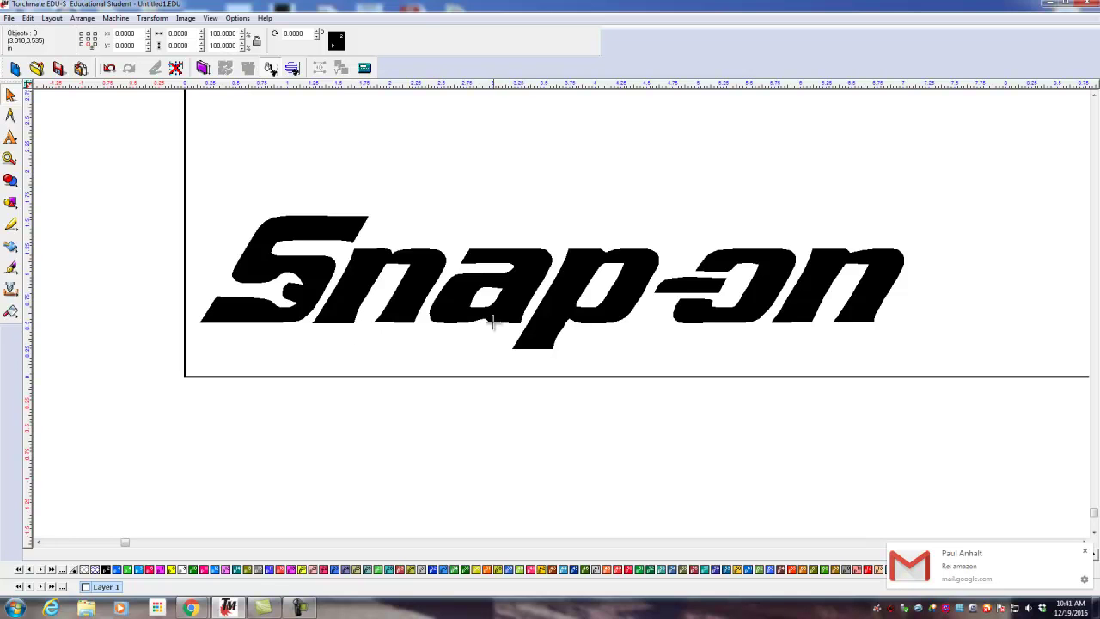
pyautogui.scroll(-2, 565, 315)
pyautogui.scroll(1, 563, 314)
pyautogui.scroll(2, 563, 314)
pyautogui.scroll(1, 520, 270)
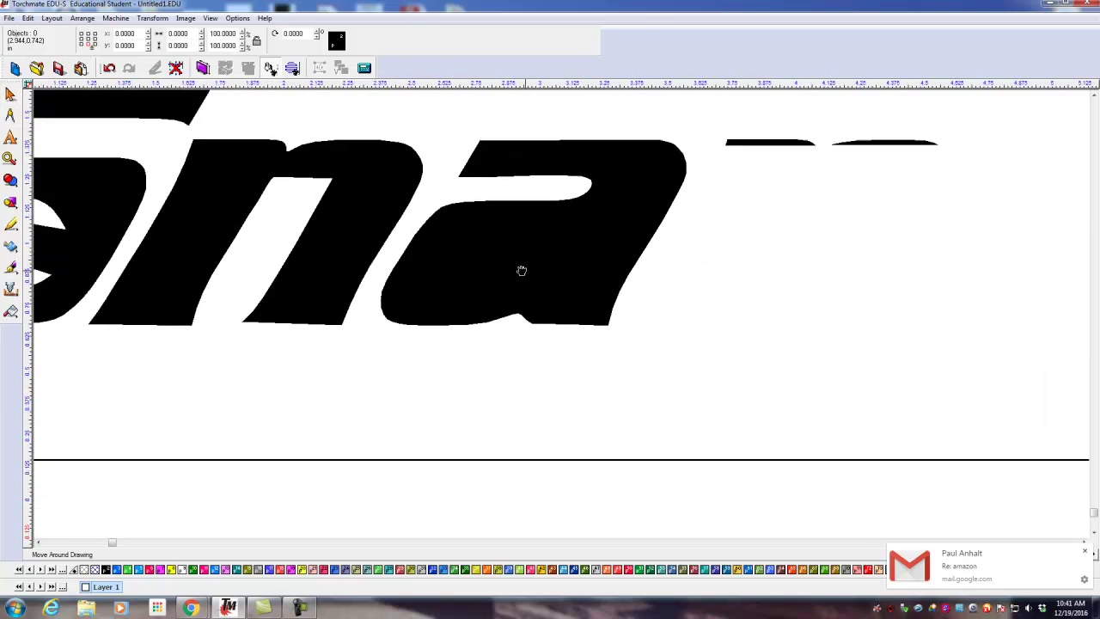
pyautogui.scroll(-1, 438, 216)
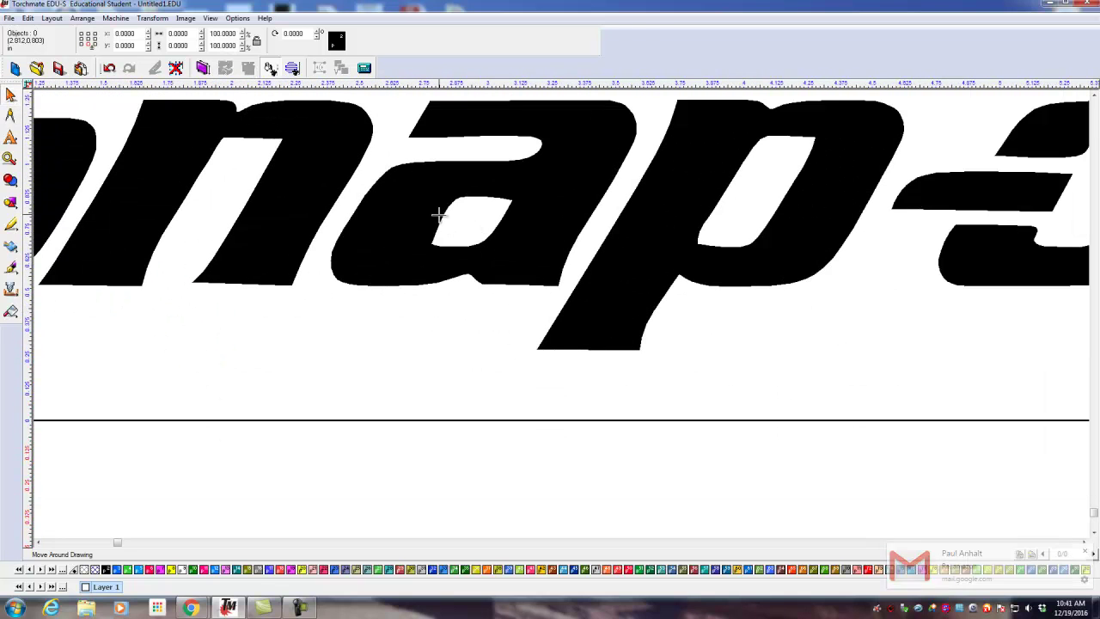
# Draw a thin rectangle across the a's counter bottom and select it with the counter and letter a.
pyautogui.click(10, 204)
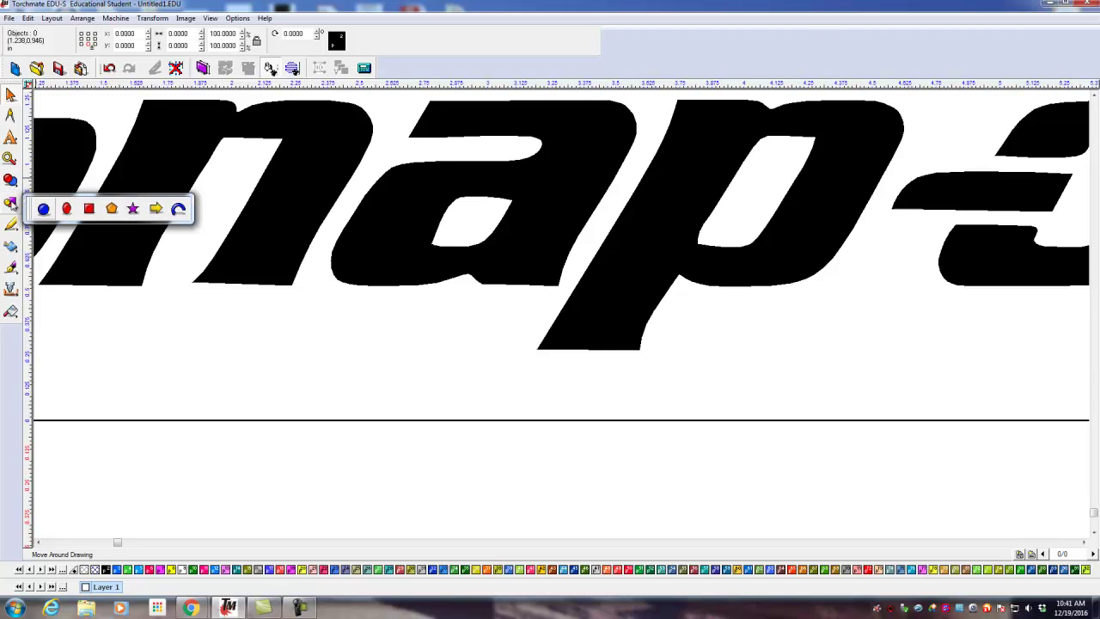
pyautogui.click(89, 209)
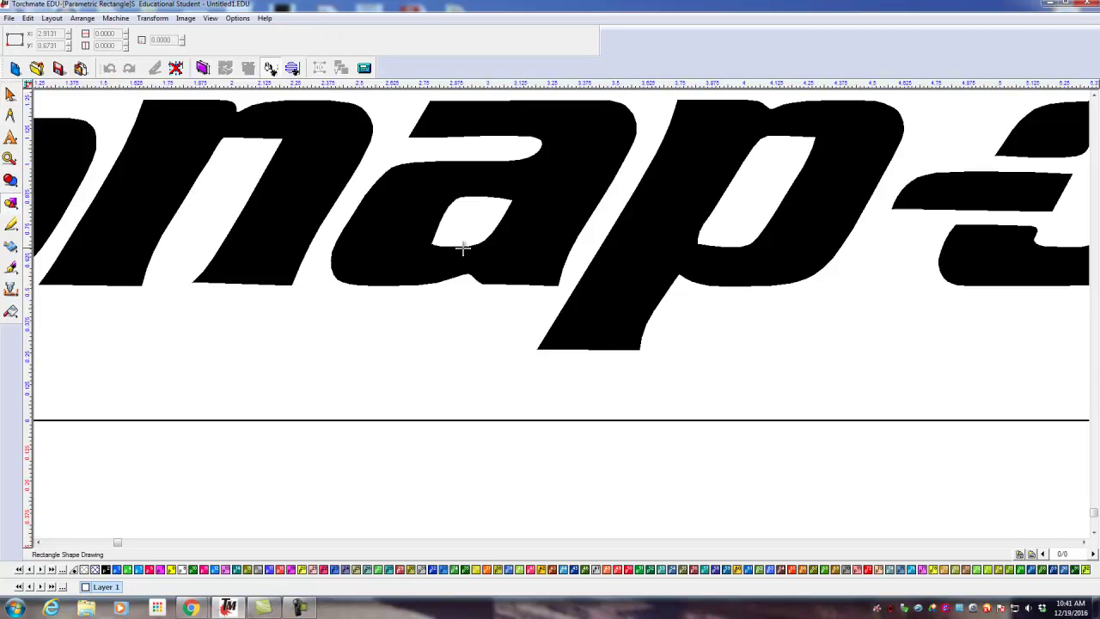
pyautogui.moveTo(455, 241); pyautogui.dragTo(474, 287)
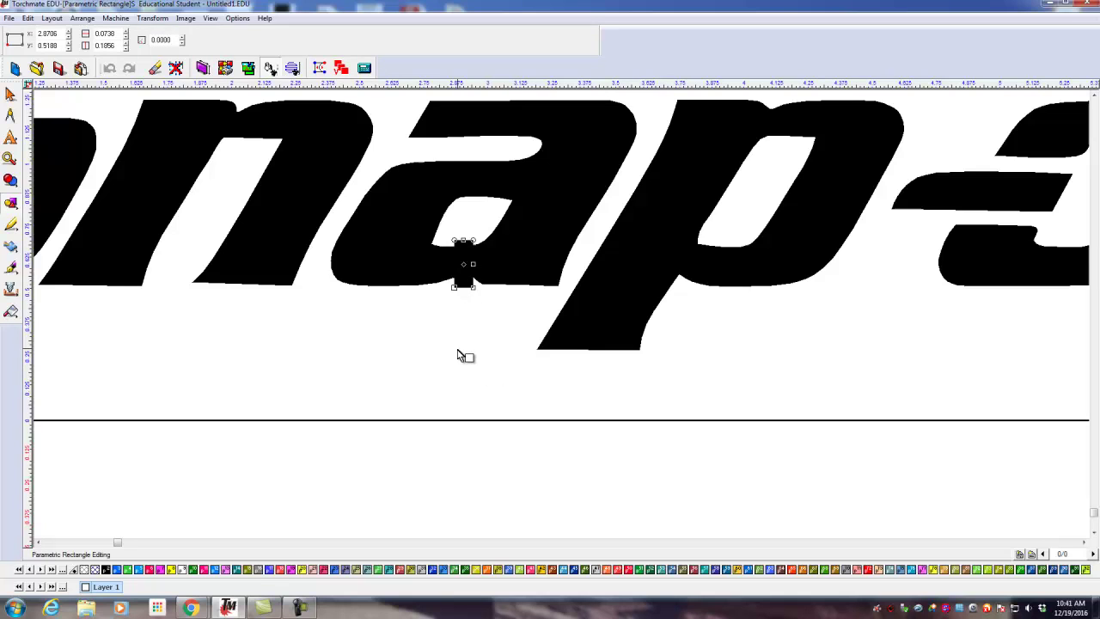
pyautogui.press('space')
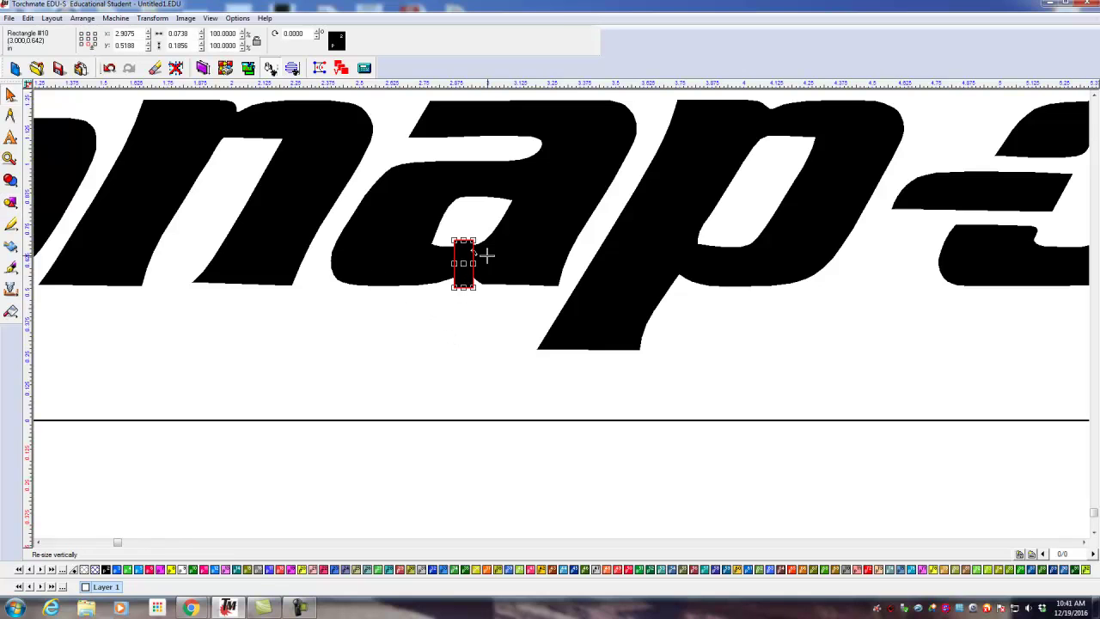
pyautogui.keyDown('shift'); pyautogui.click(438, 233); pyautogui.keyUp('shift')
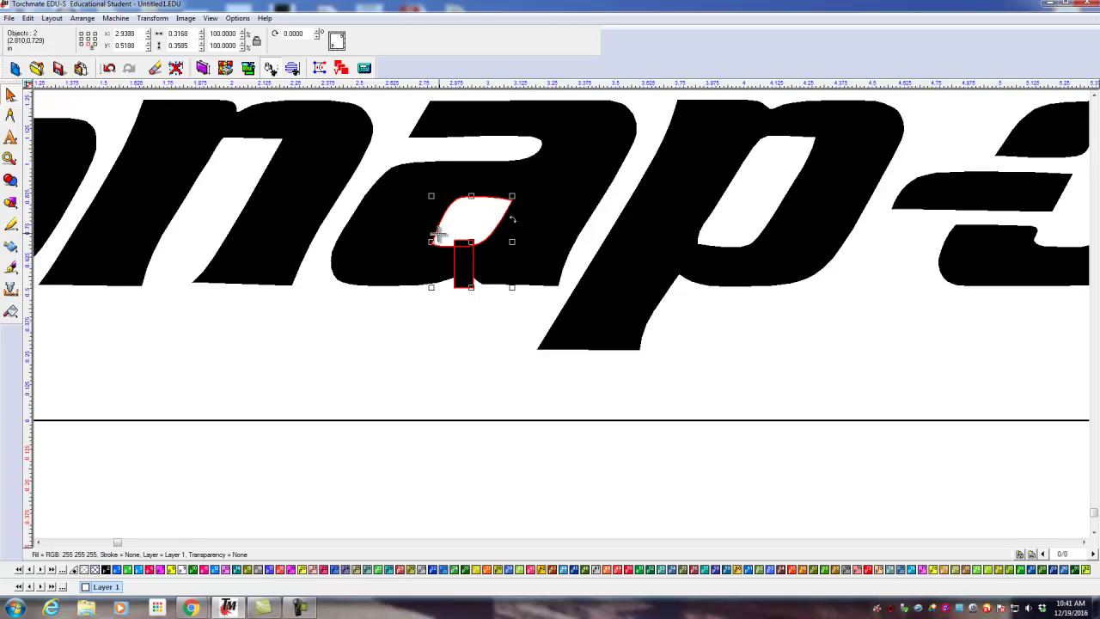
pyautogui.keyDown('shift'); pyautogui.click(410, 286); pyautogui.keyUp('shift')
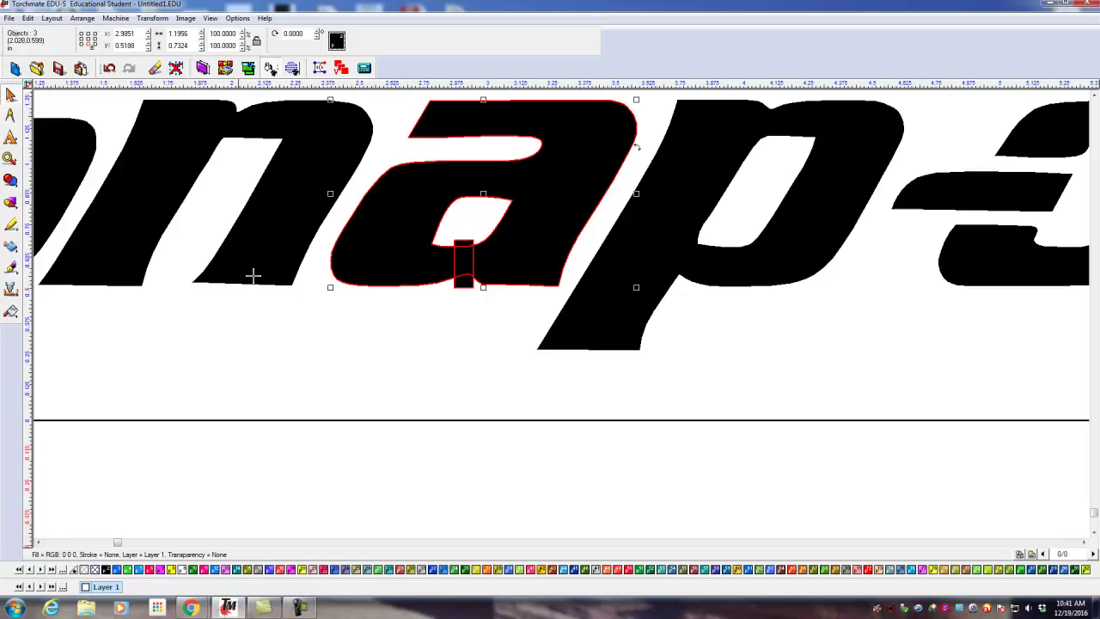
pyautogui.click(11, 180)
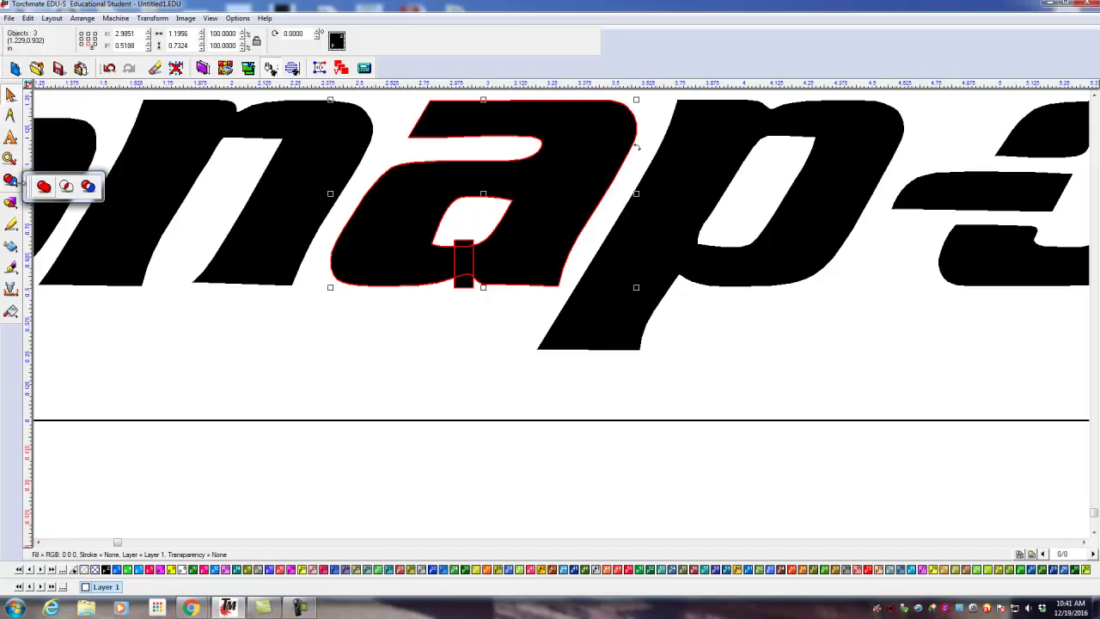
# XOR-weld the rectangle, counter and letter a, discarding background-coloured objects.
pyautogui.click(87, 188)
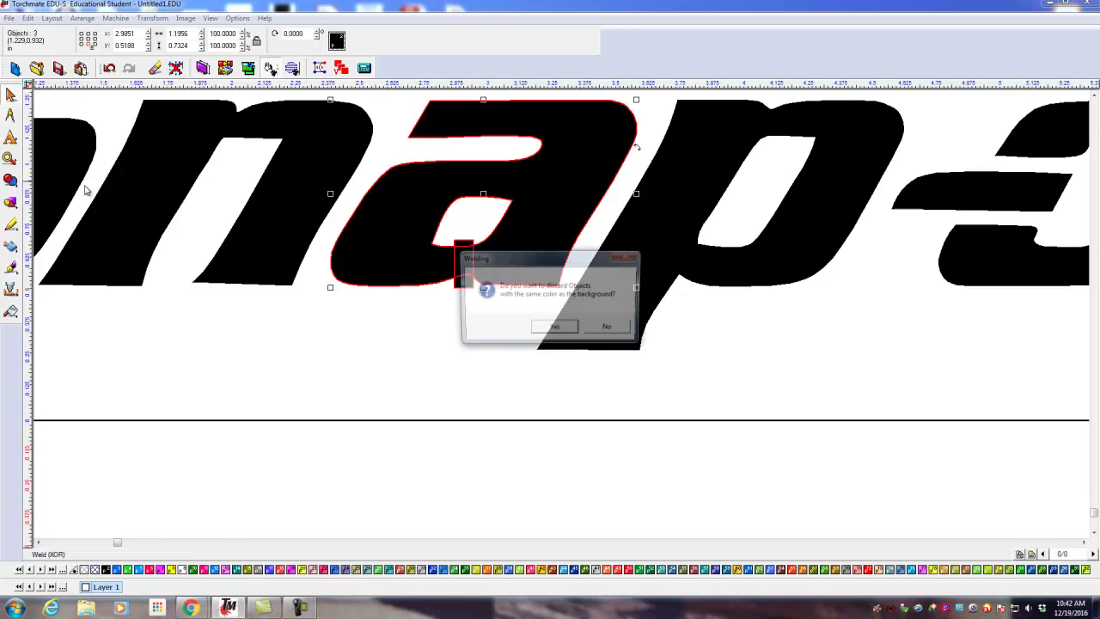
pyautogui.click(556, 330)
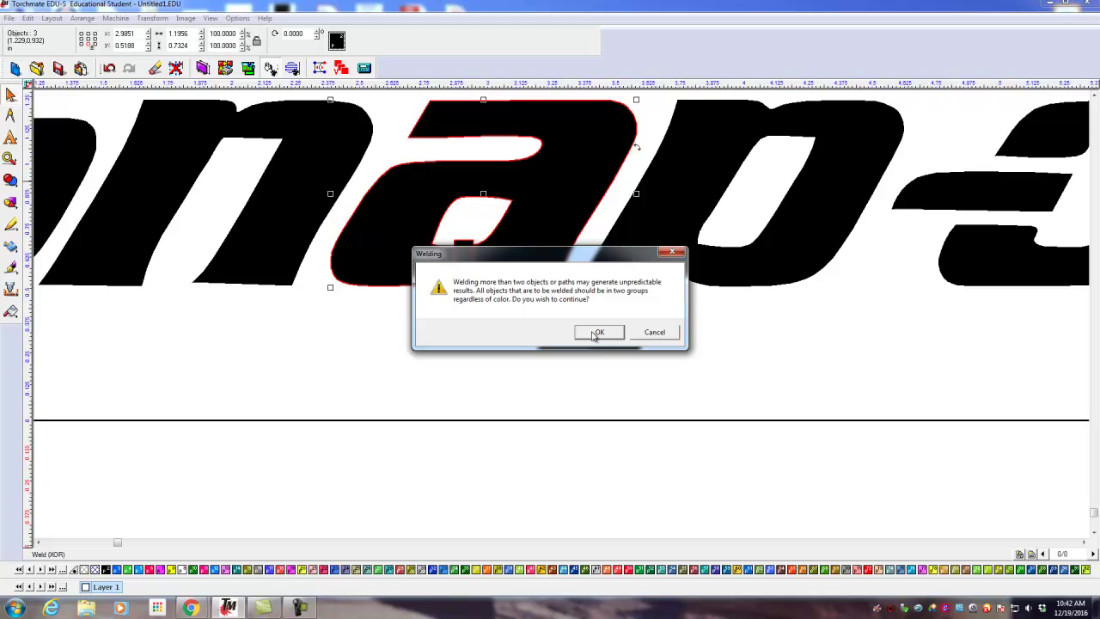
pyautogui.click(596, 333)
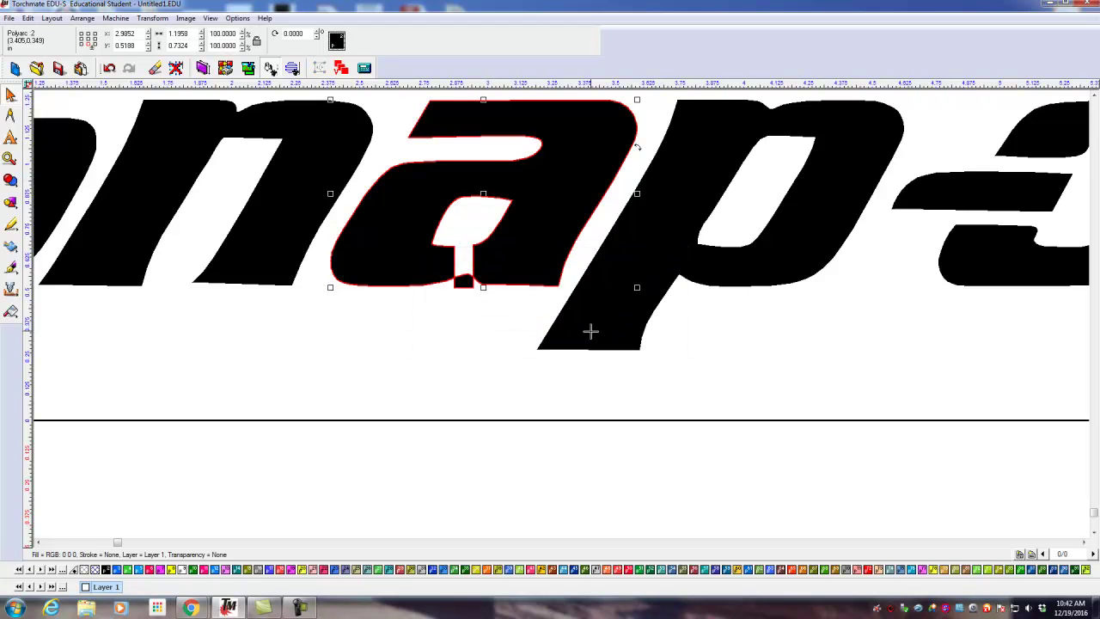
# Delete the small leftover piece under the a's new slot.
pyautogui.click(463, 330)
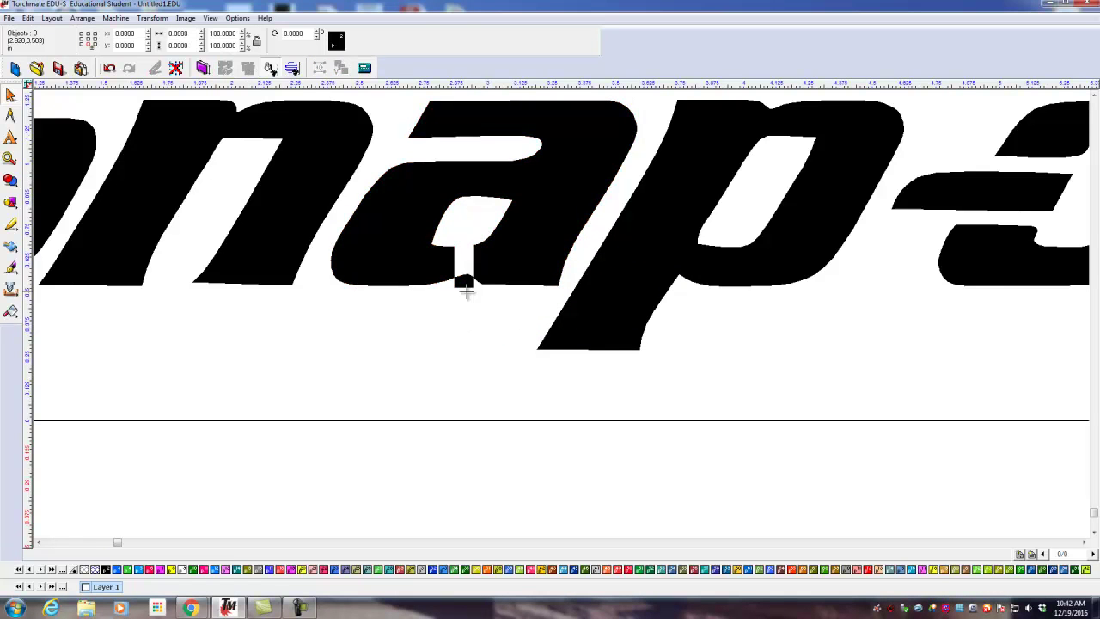
pyautogui.scroll(-2, 559, 305)
pyautogui.scroll(4, 563, 308)
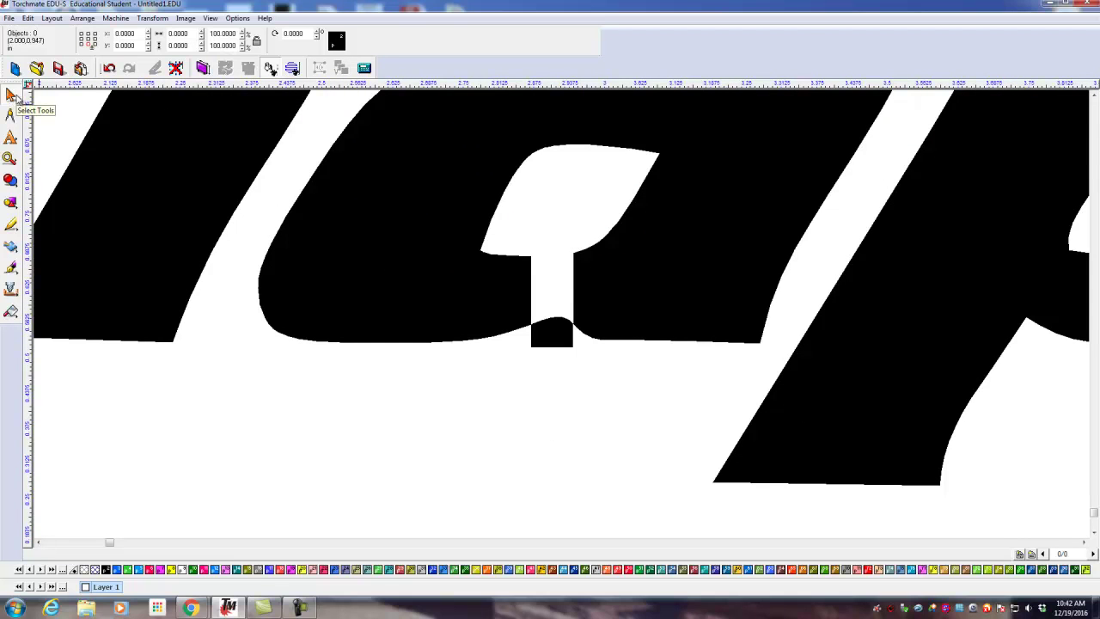
pyautogui.click(554, 329)
pyautogui.press('Delete')
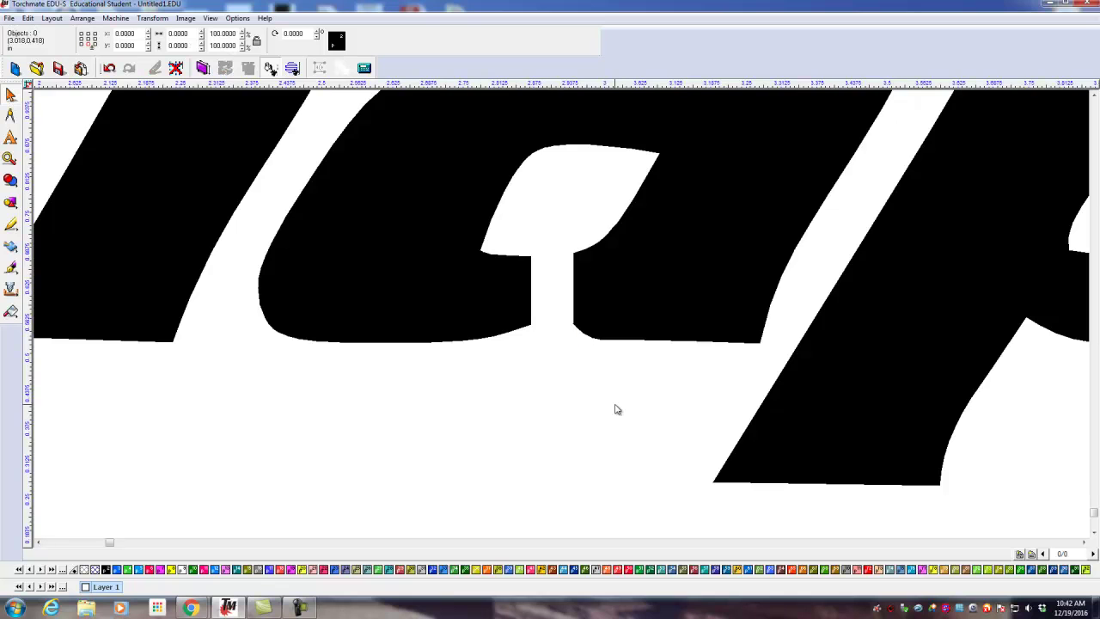
pyautogui.scroll(-3, 616, 409)
pyautogui.hscroll(1, 727, 324)
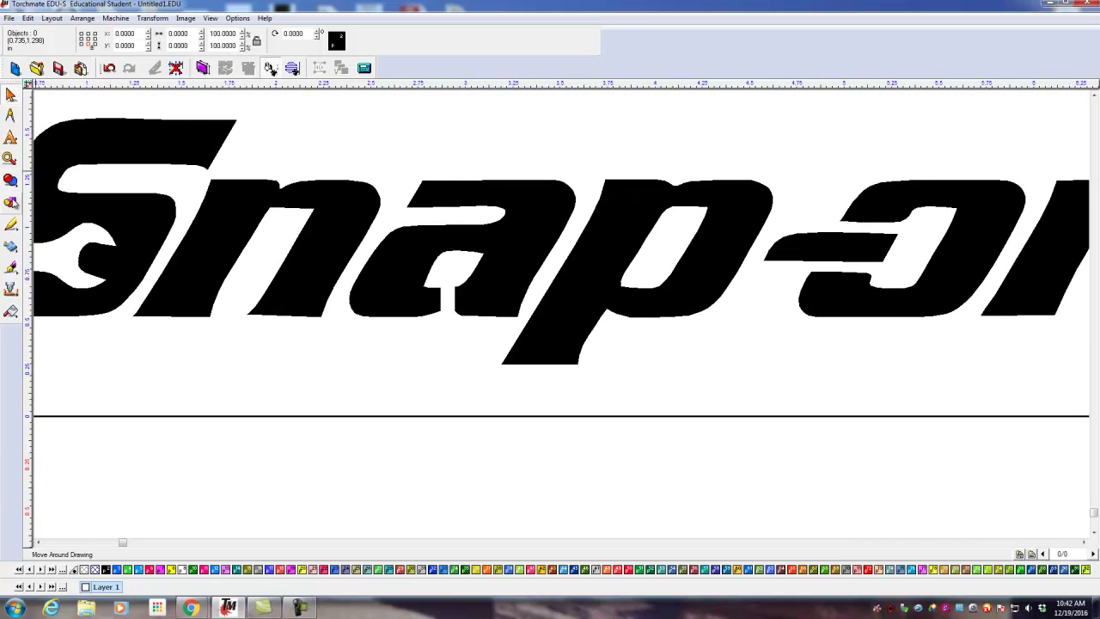
# Select the p's inner counter, undoing an accidental move and deletion.
pyautogui.click(11, 203)
pyautogui.click(89, 208)
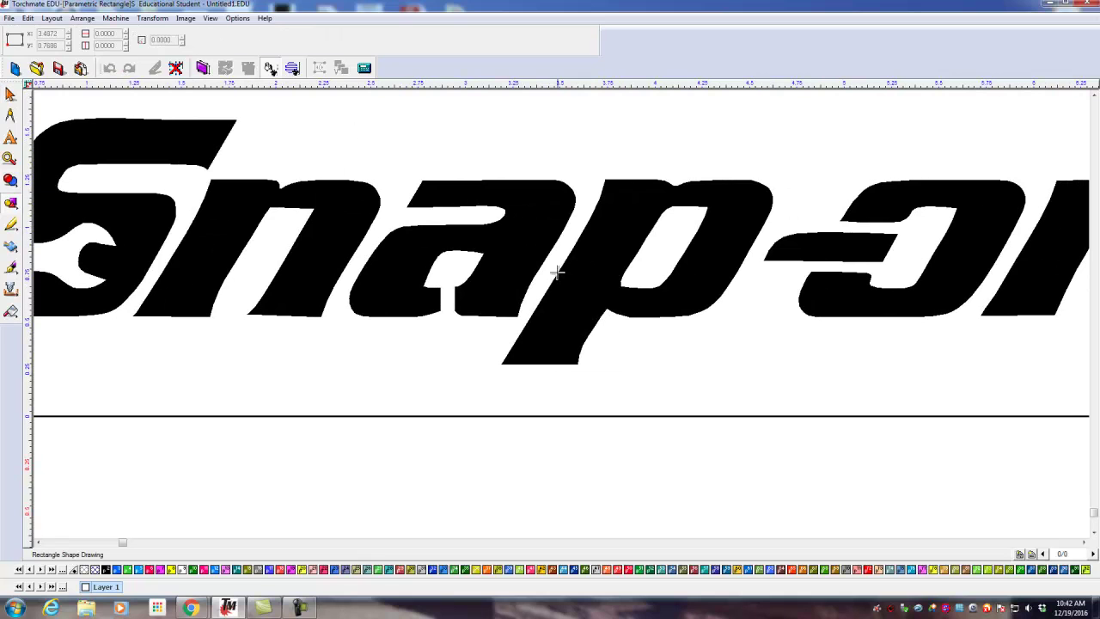
pyautogui.click(635, 279)
pyautogui.click(636, 280)
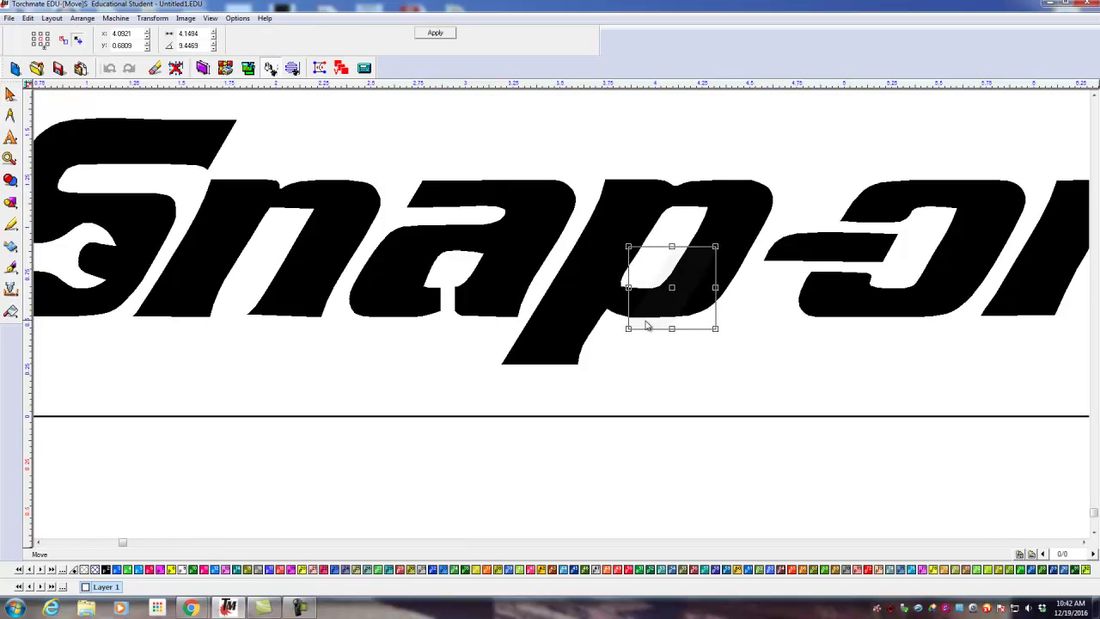
pyautogui.click(110, 69)
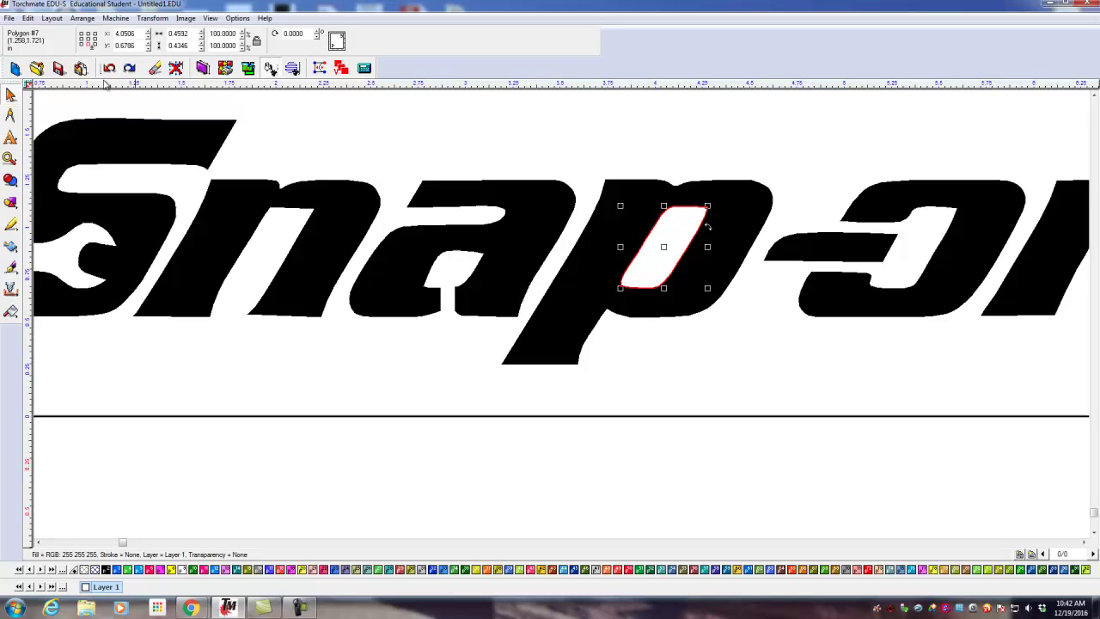
pyautogui.press('Delete')
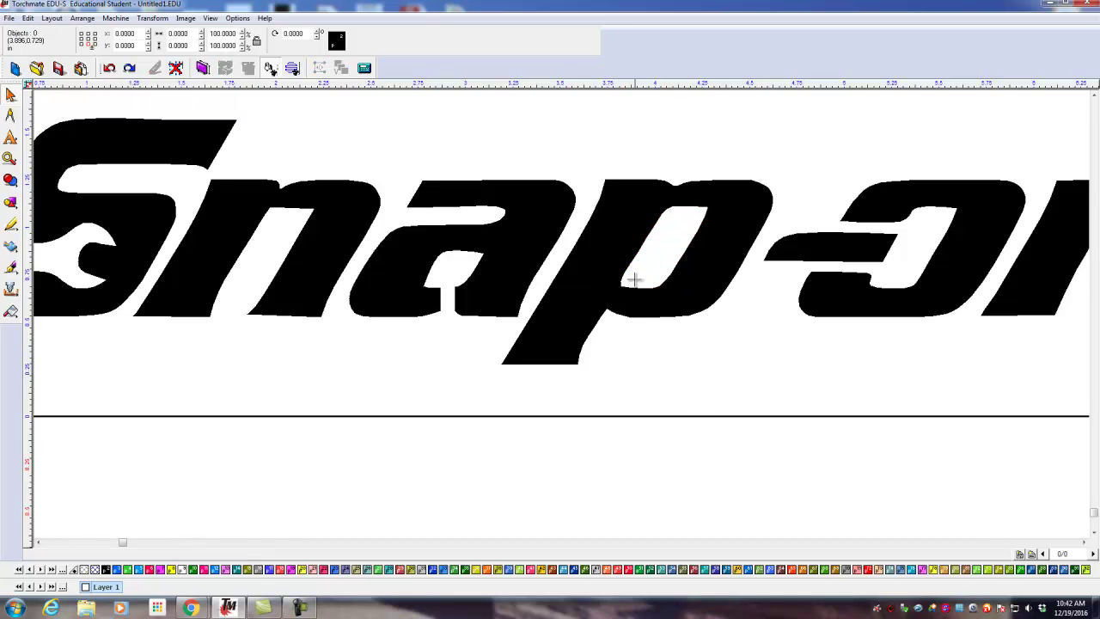
pyautogui.hotkey('ctrl', 'z')
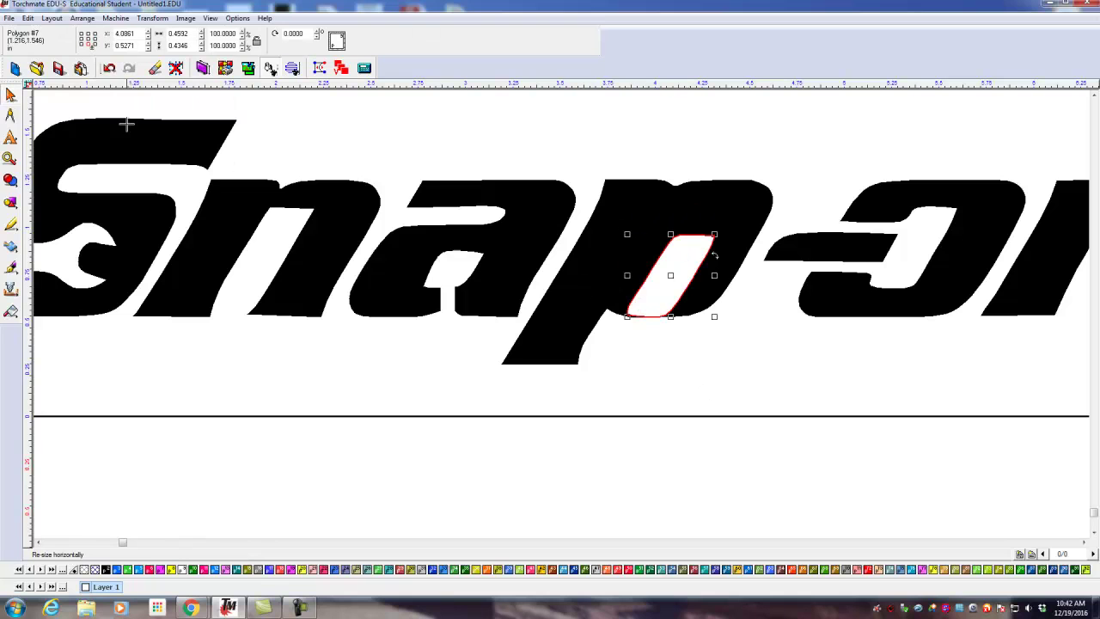
pyautogui.click(109, 69)
# Draw a thin tab across the p counter's bottom and XOR-weld it with the p, discarding background objects.
pyautogui.click(10, 202)
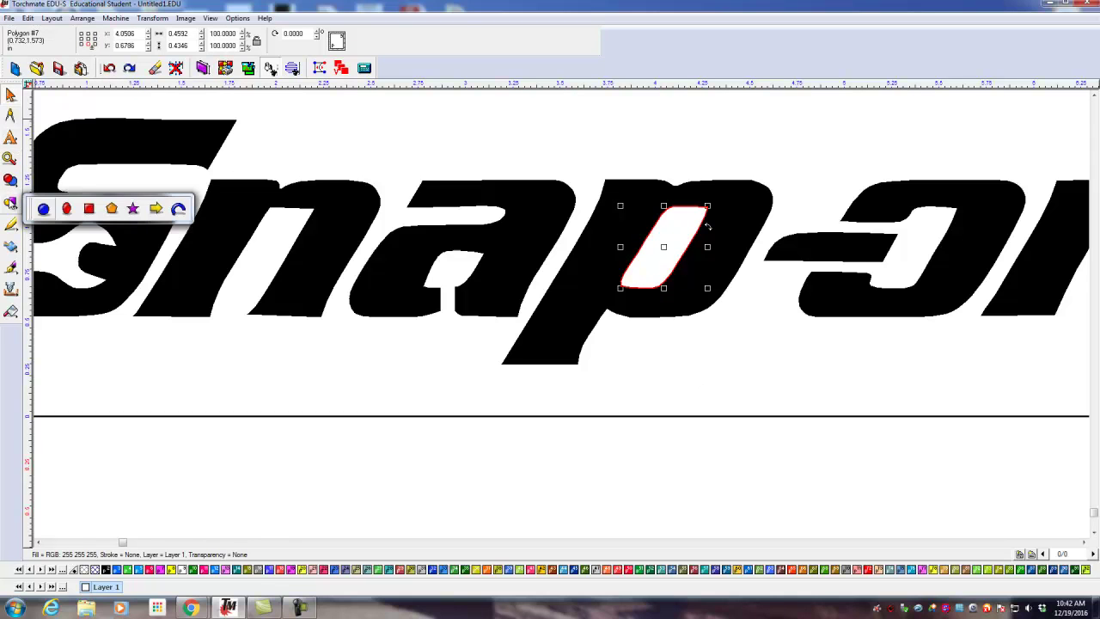
pyautogui.click(89, 208)
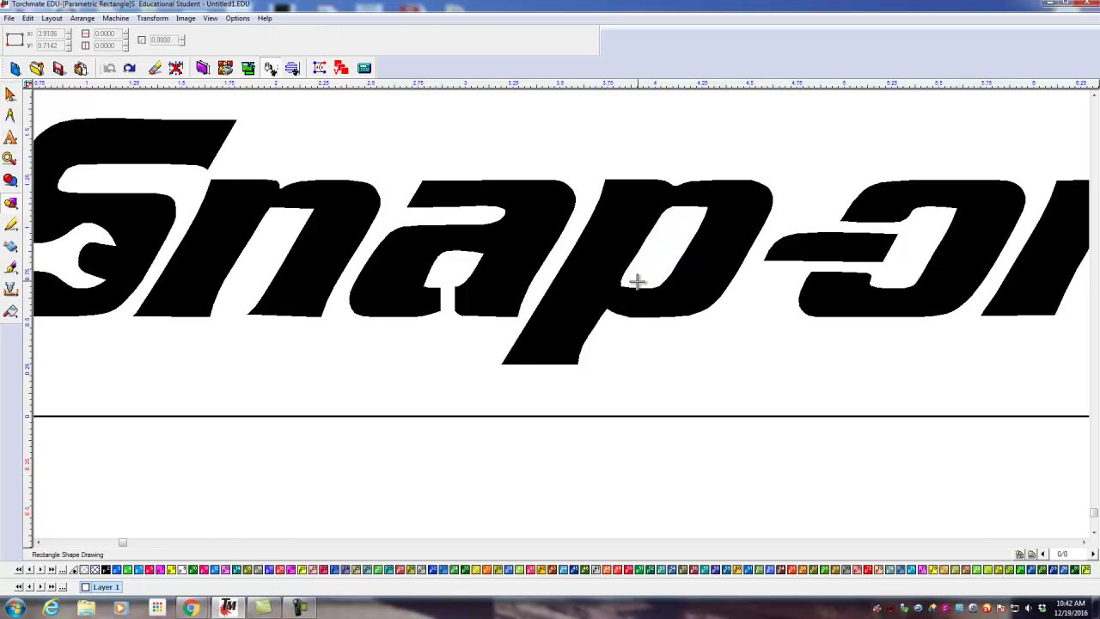
pyautogui.moveTo(636, 276); pyautogui.dragTo(689, 322)
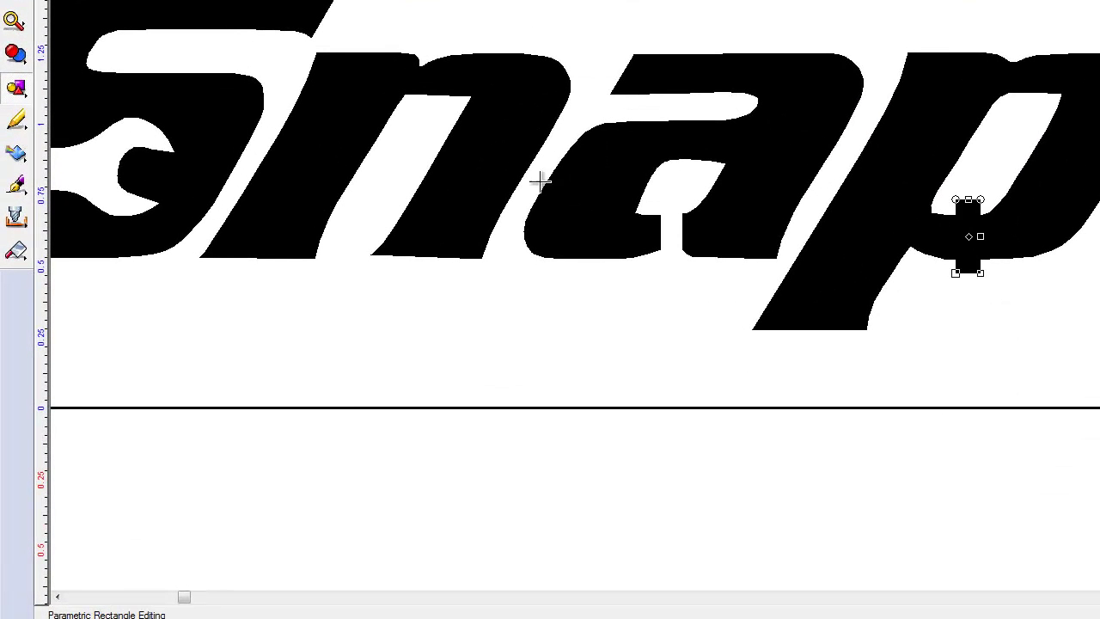
pyautogui.press('space')
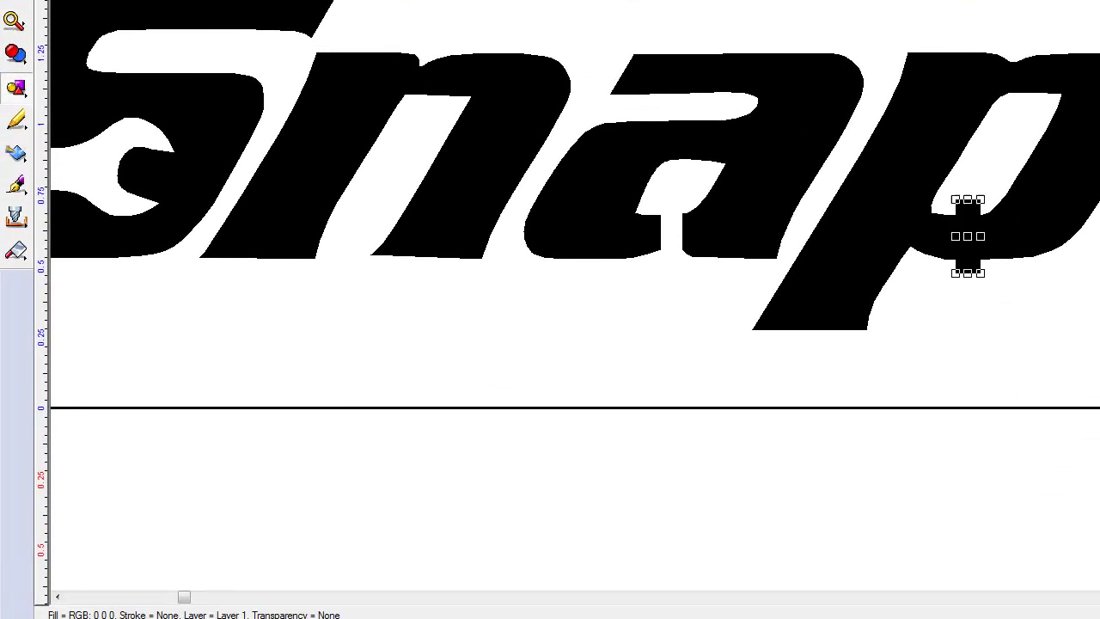
pyautogui.keyDown('shift'); pyautogui.click(918, 251); pyautogui.keyUp('shift')
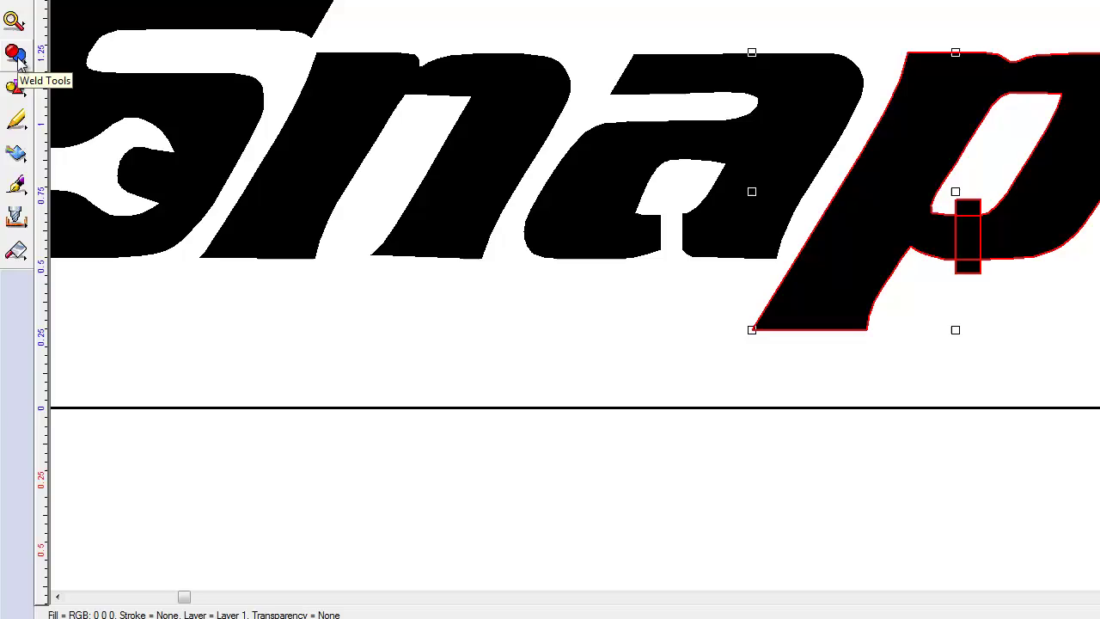
pyautogui.click(19, 60)
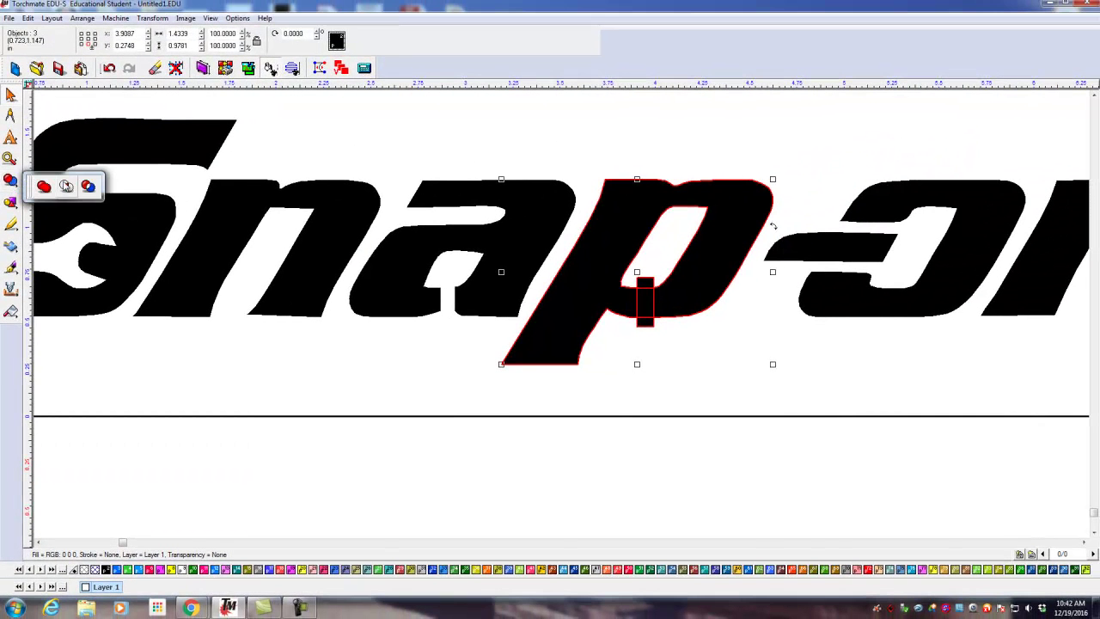
pyautogui.click(89, 186)
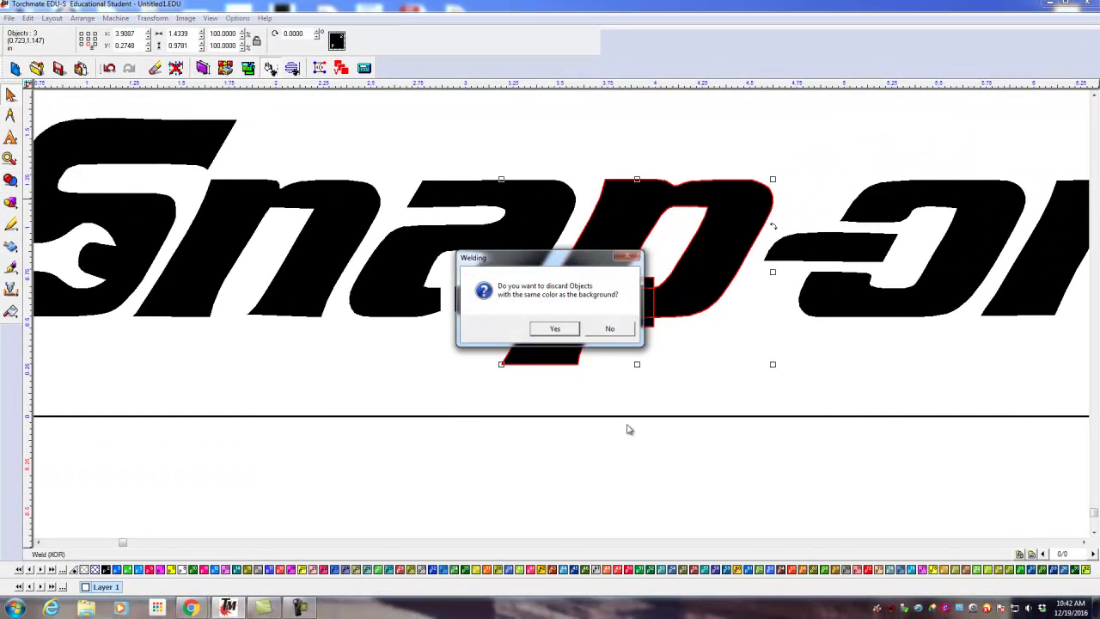
pyautogui.click(554, 329)
pyautogui.click(664, 331)
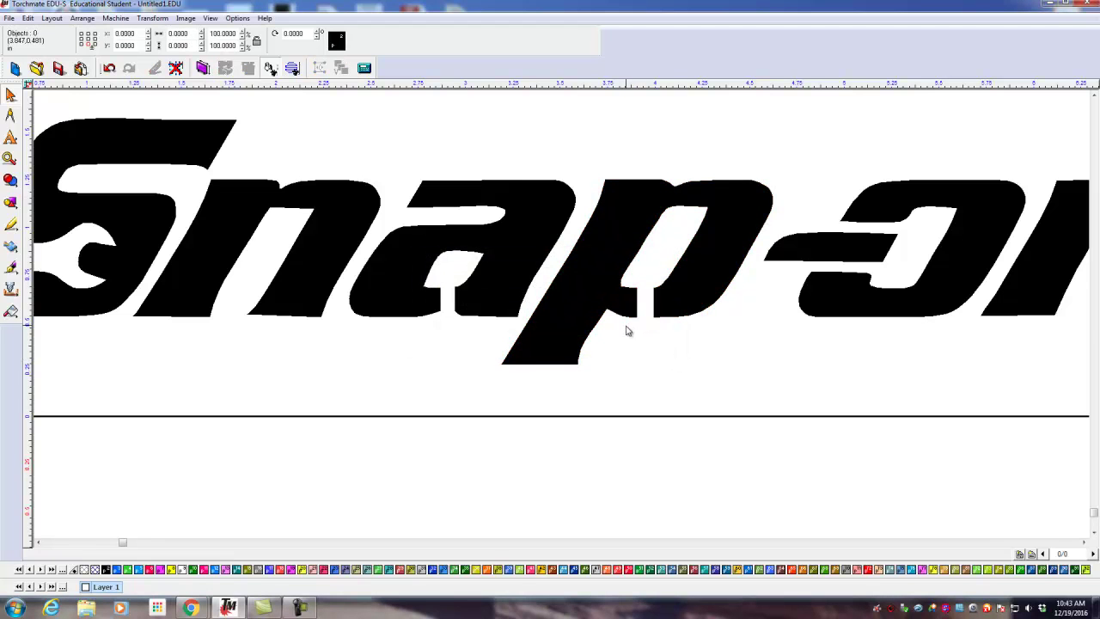
# Zoom and pan to bring the whole Snap-on logo into view.
pyautogui.scroll(-2, 602, 319)
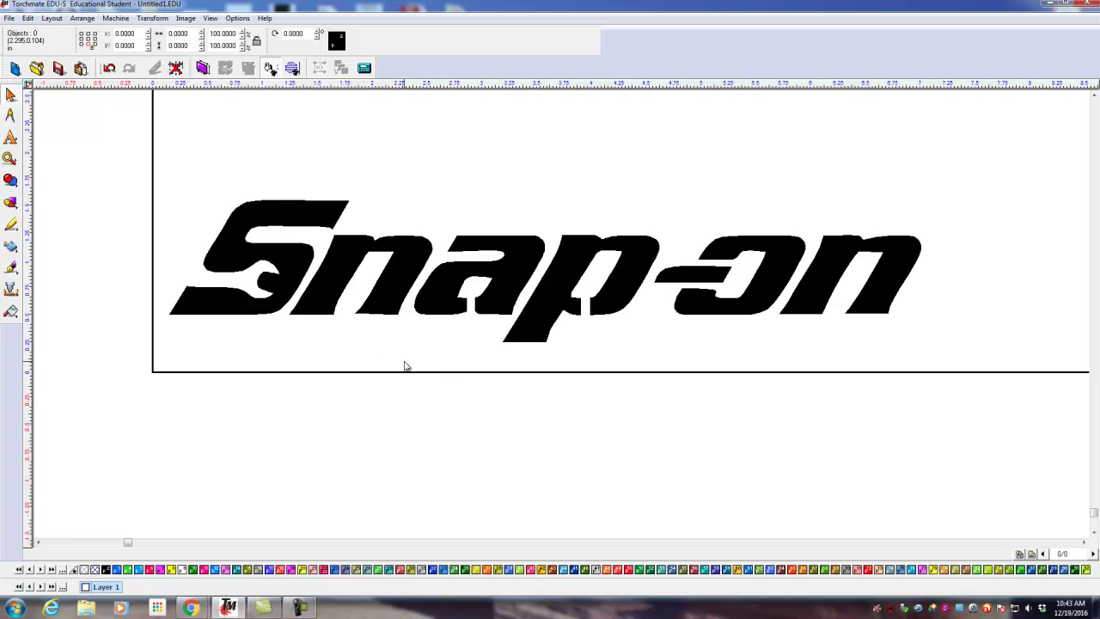
pyautogui.moveTo(407, 366)
pyautogui.mouseDown(button='middle')
pyautogui.moveTo(338, 381)
pyautogui.moveTo(322, 397)
pyautogui.mouseUp(button='middle')
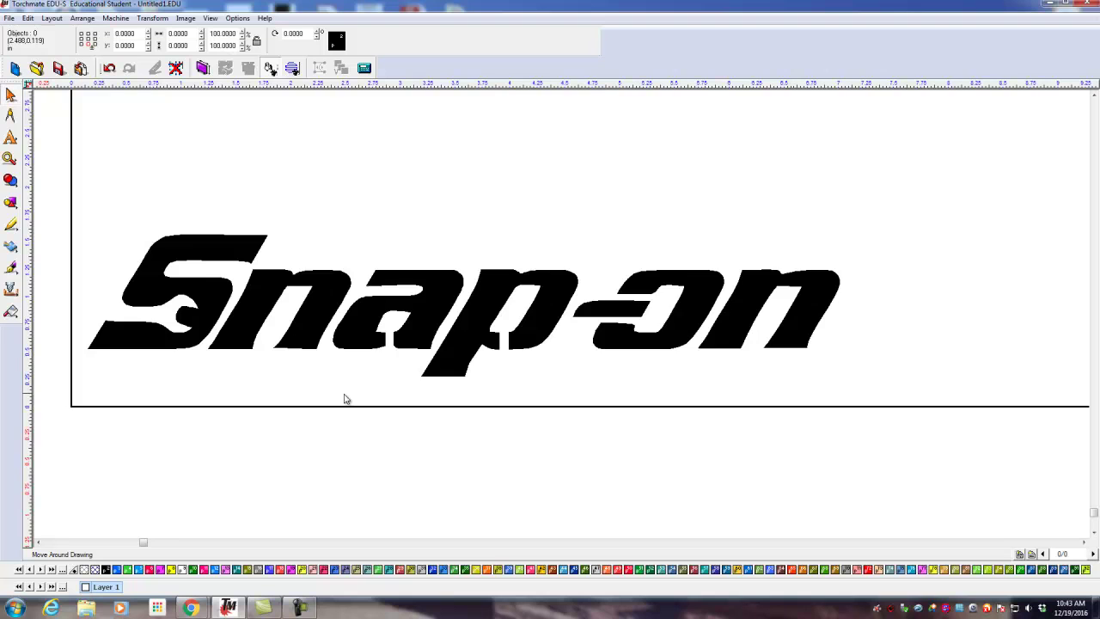
pyautogui.scroll(-2, 343, 398)
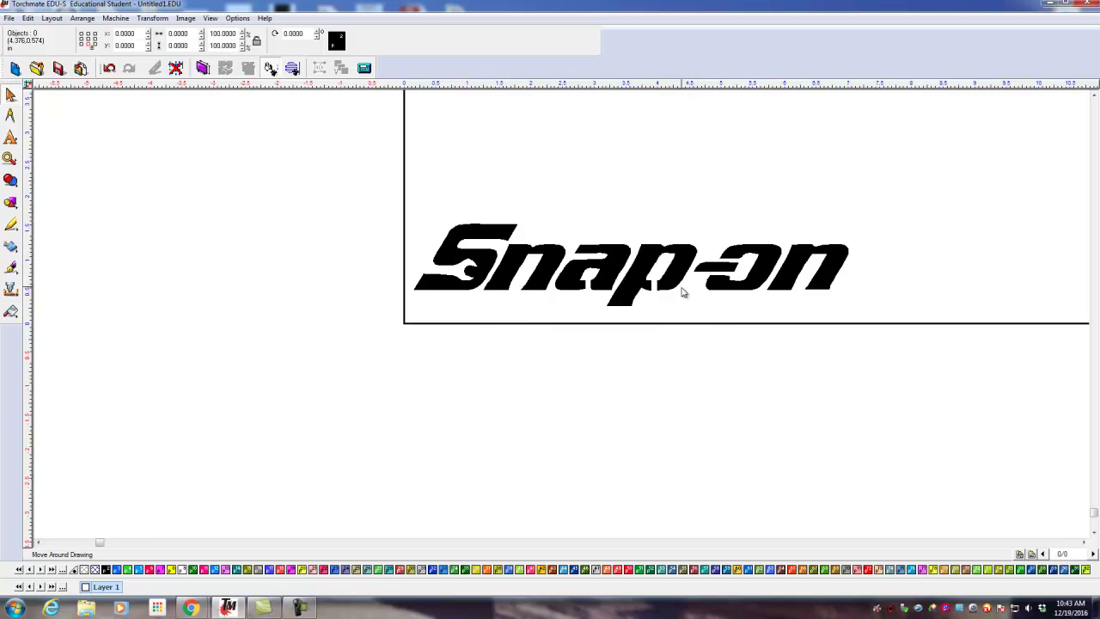
pyautogui.scroll(2, 682, 290)
pyautogui.scroll(-2, 482, 302)
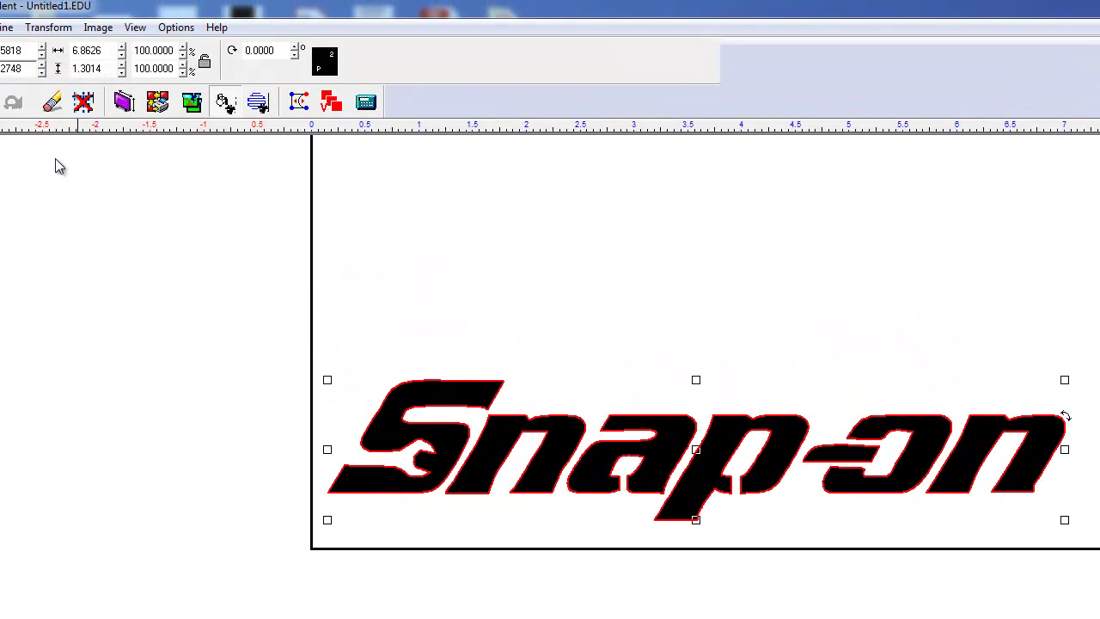
# Create a male tool path around the logo with feed rate 13 and 0.125 in lead-ins.
pyautogui.click(7, 28)
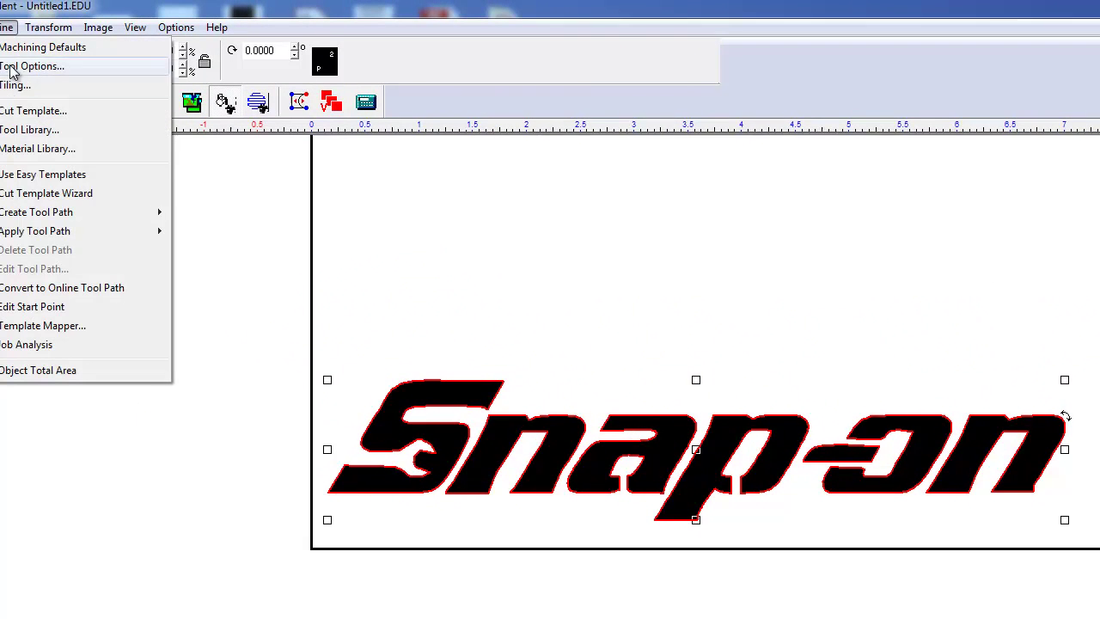
pyautogui.moveTo(35, 215)
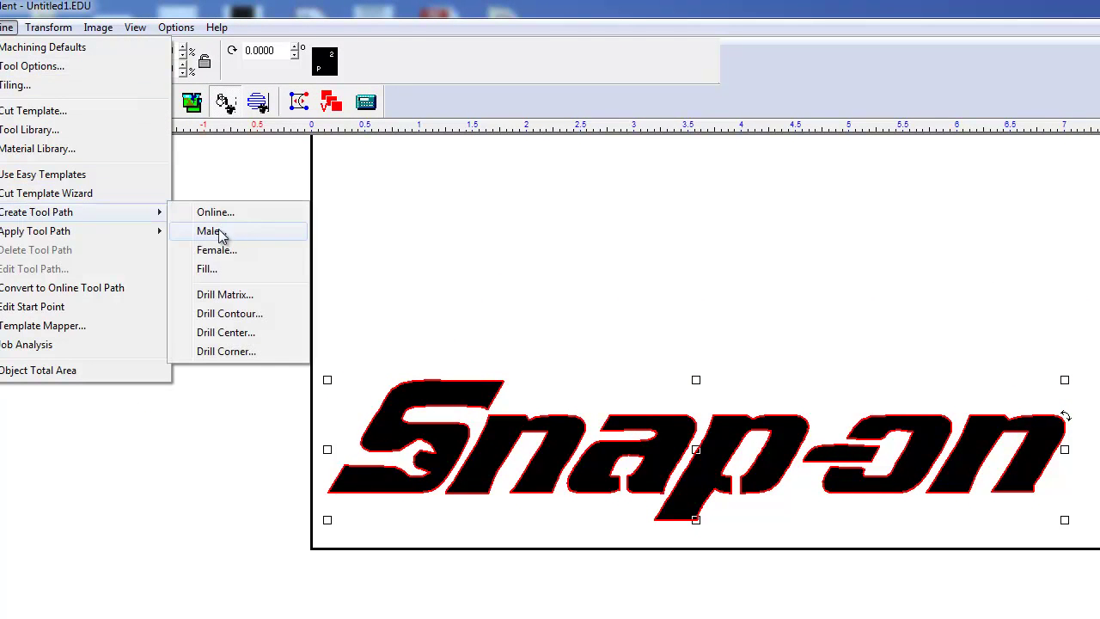
pyautogui.click(214, 234)
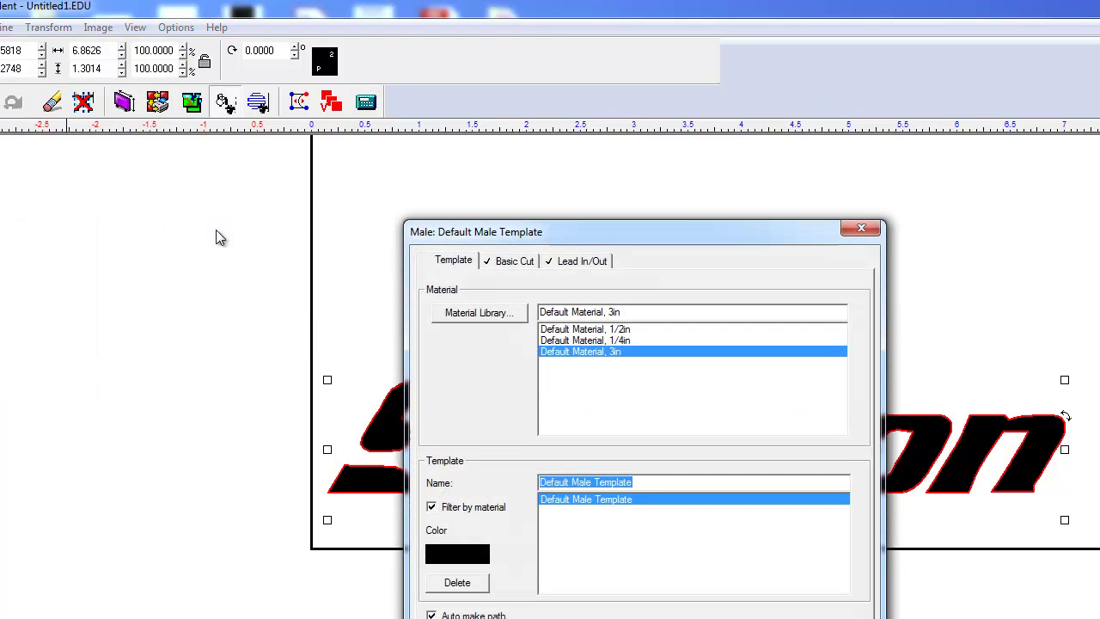
pyautogui.click(503, 262)
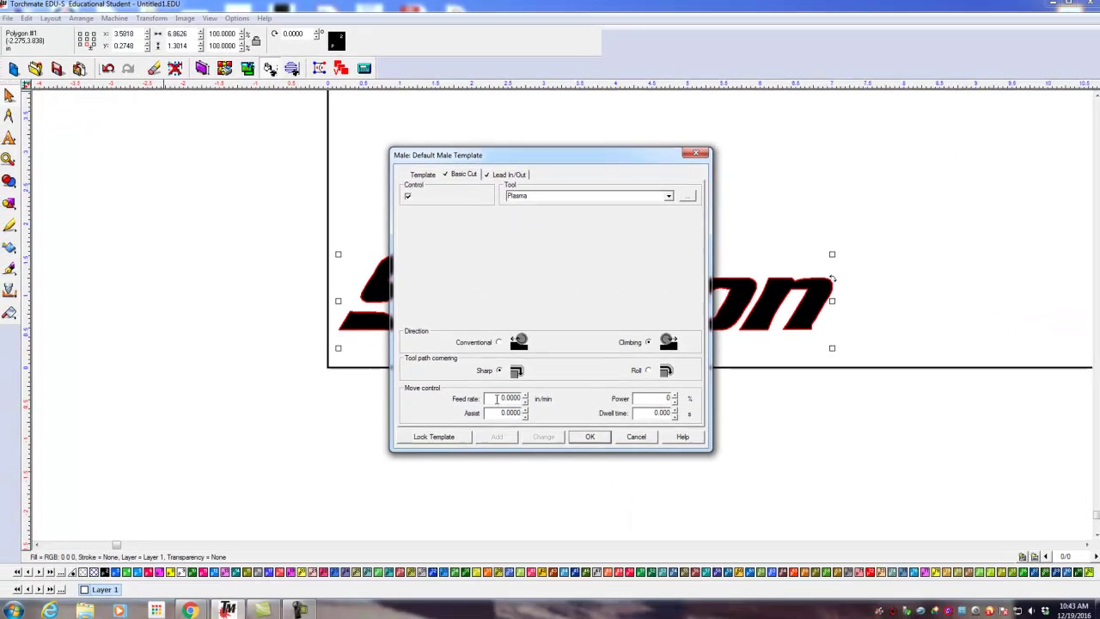
pyautogui.moveTo(497, 399); pyautogui.dragTo(536, 399)
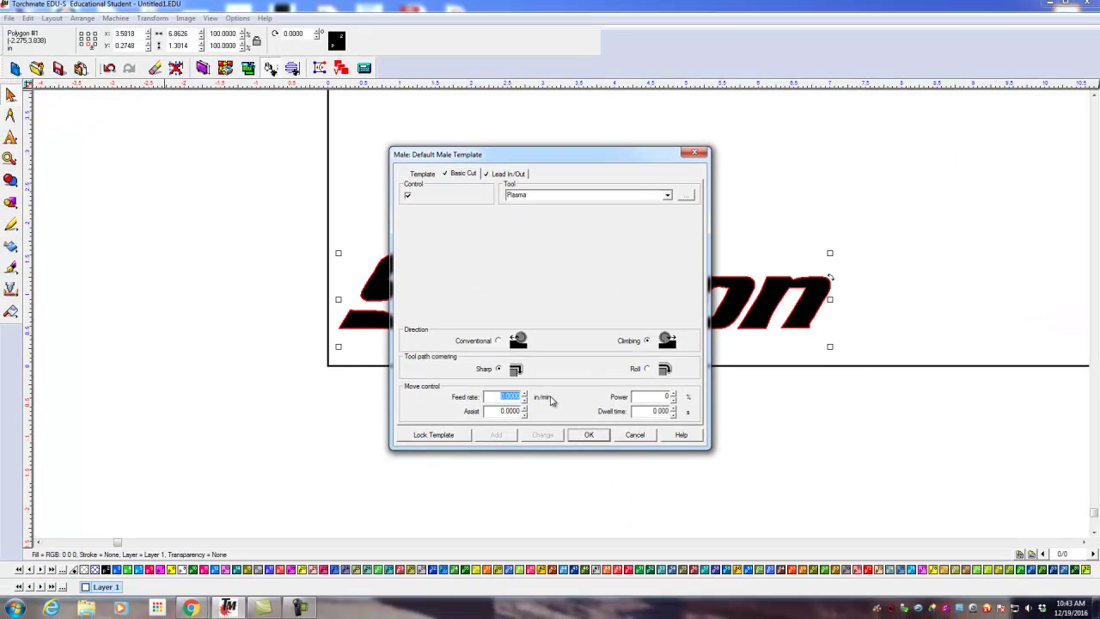
pyautogui.write('130')
pyautogui.click(519, 175)
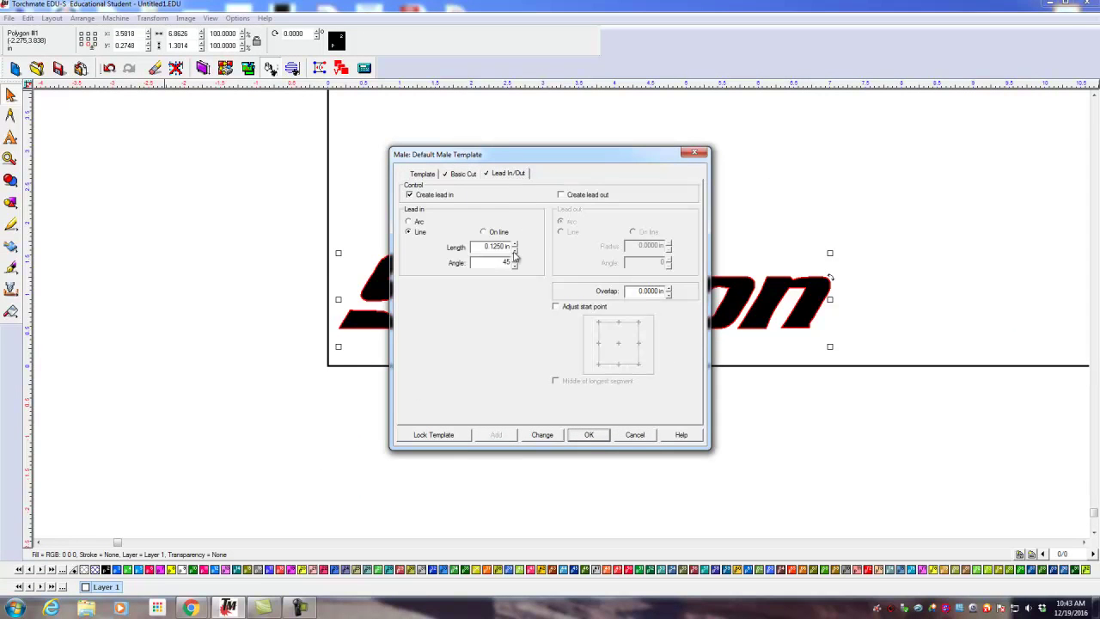
pyautogui.click(589, 435)
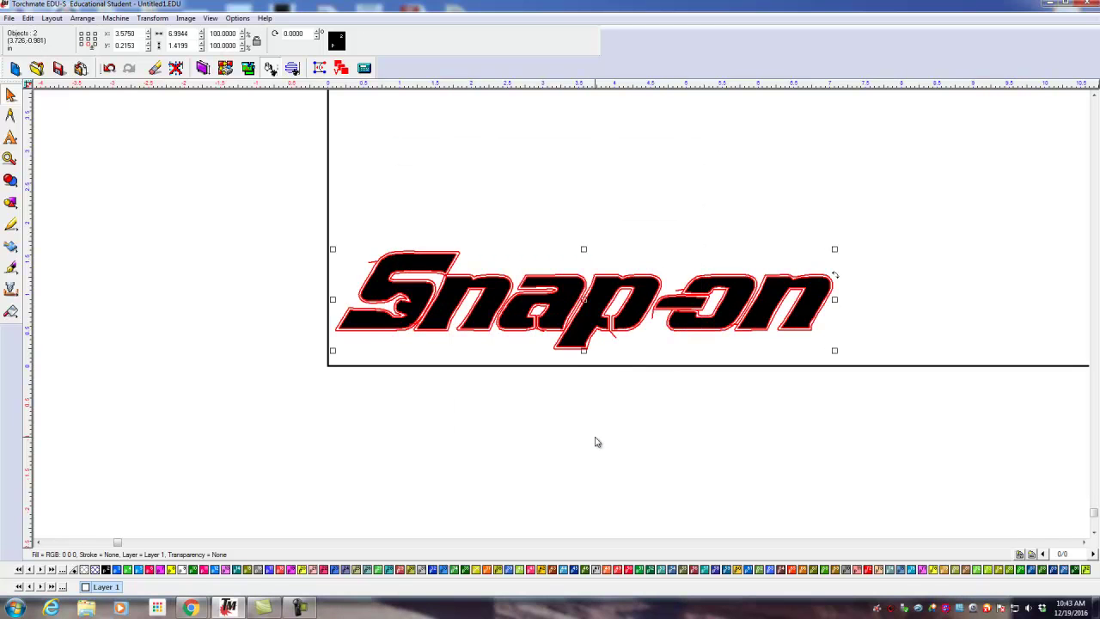
pyautogui.scroll(1, 396, 300)
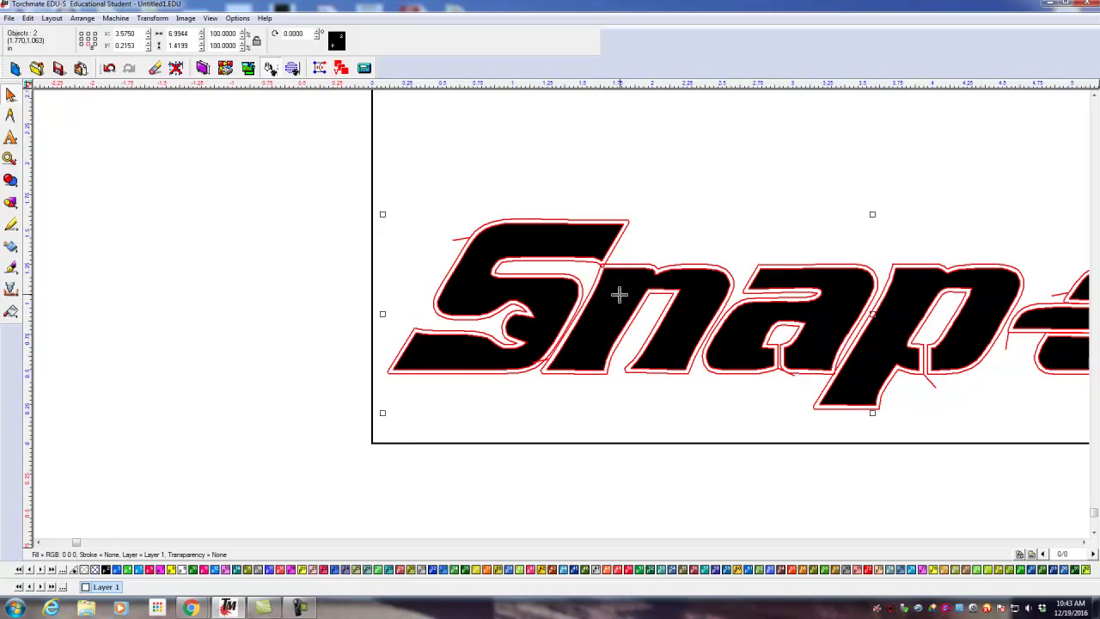
pyautogui.scroll(1, 560, 315)
pyautogui.scroll(-2, 560, 313)
pyautogui.scroll(-1, 560, 315)
pyautogui.scroll(1, 562, 314)
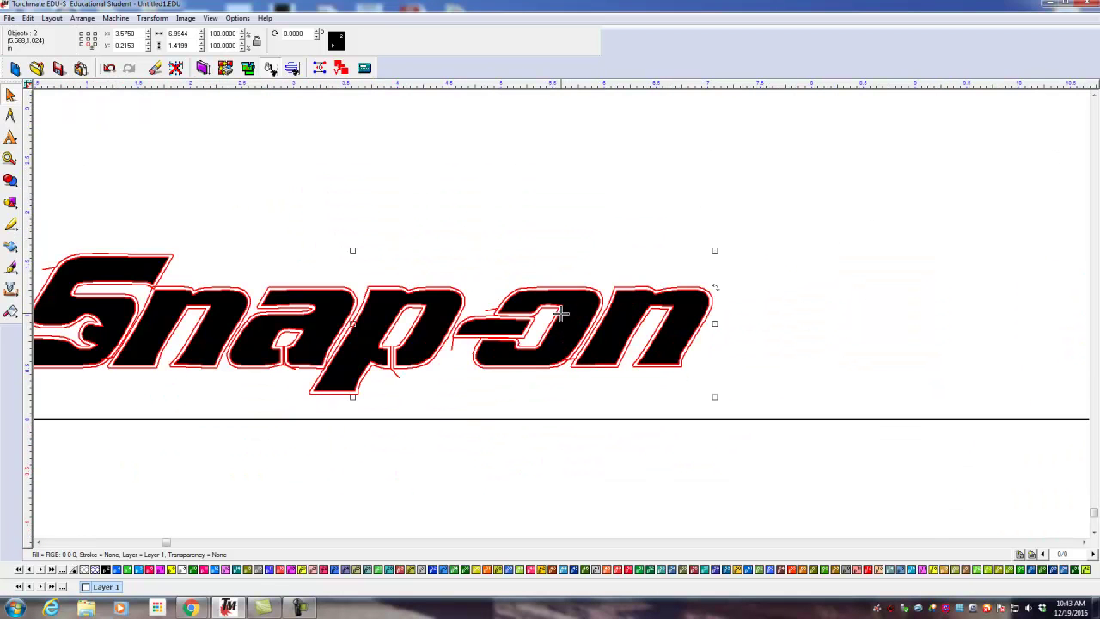
pyautogui.scroll(-1, 537, 291)
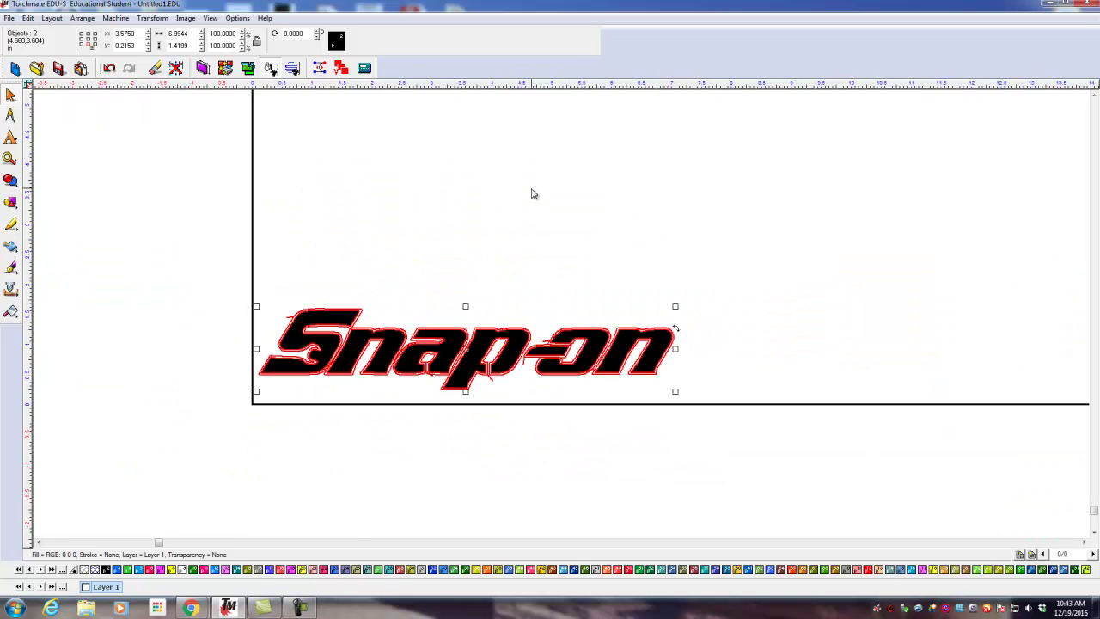